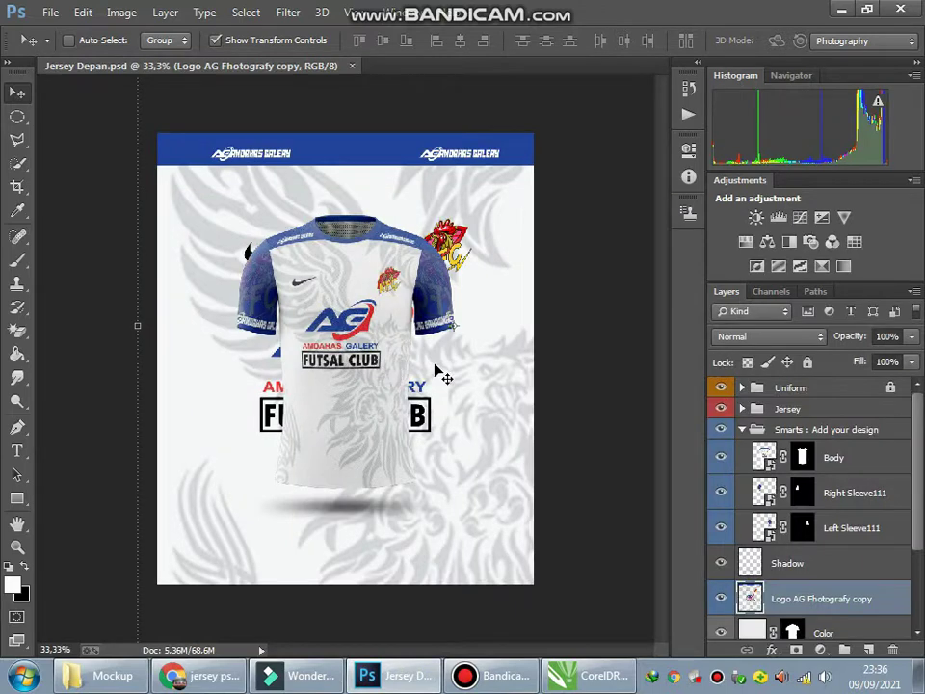
# - Hide the Logo AG Fhotografy copy layer in the mockup and open the Body smart object's contents for editing
pyautogui.scroll(-2, 721, 541)
pyautogui.click(721, 512)
pyautogui.scroll(1, 726, 510)
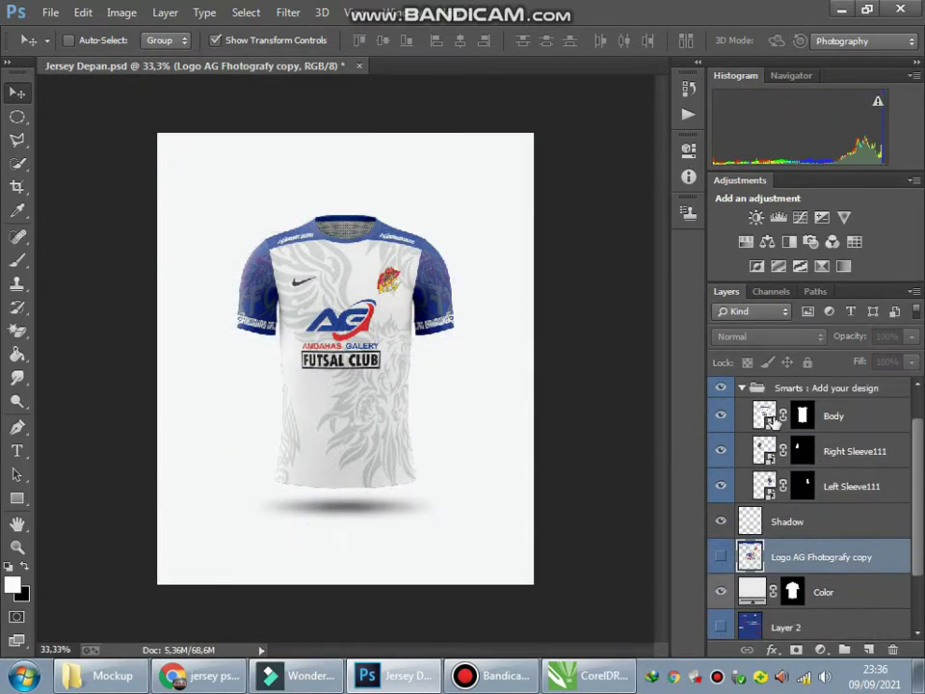
pyautogui.doubleClick(765, 415)
pyautogui.click(416, 274)
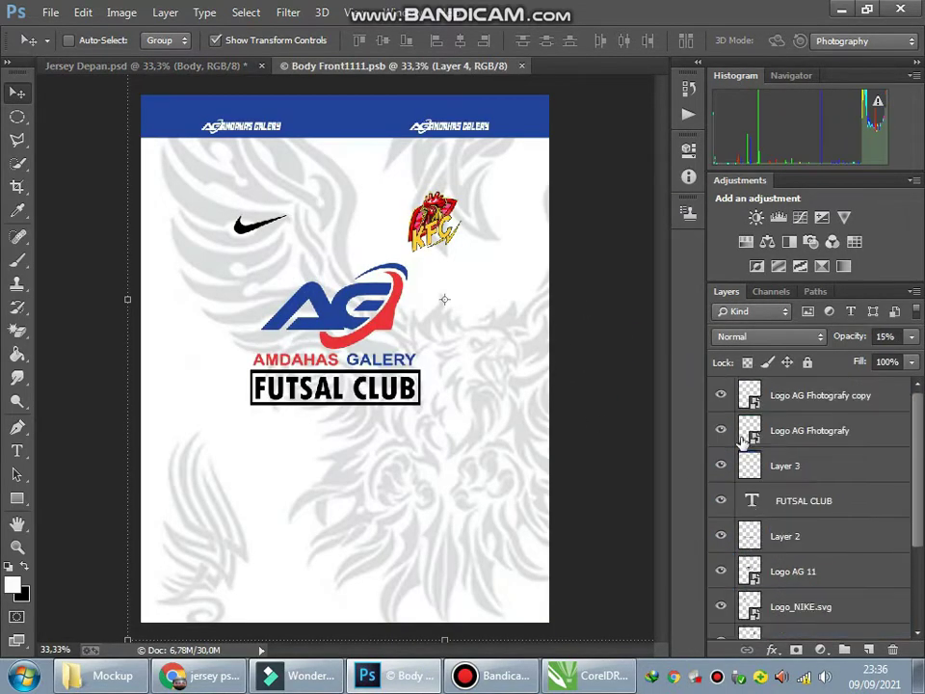
# - Merge all design layers above the white Layer 1 into one layer and hide the merged layer
pyautogui.scroll(-3, 768, 447)
pyautogui.keyDown('shift'); pyautogui.click(765, 552); pyautogui.keyUp('shift')
pyautogui.rightClick(766, 552)
pyautogui.click(501, 519)
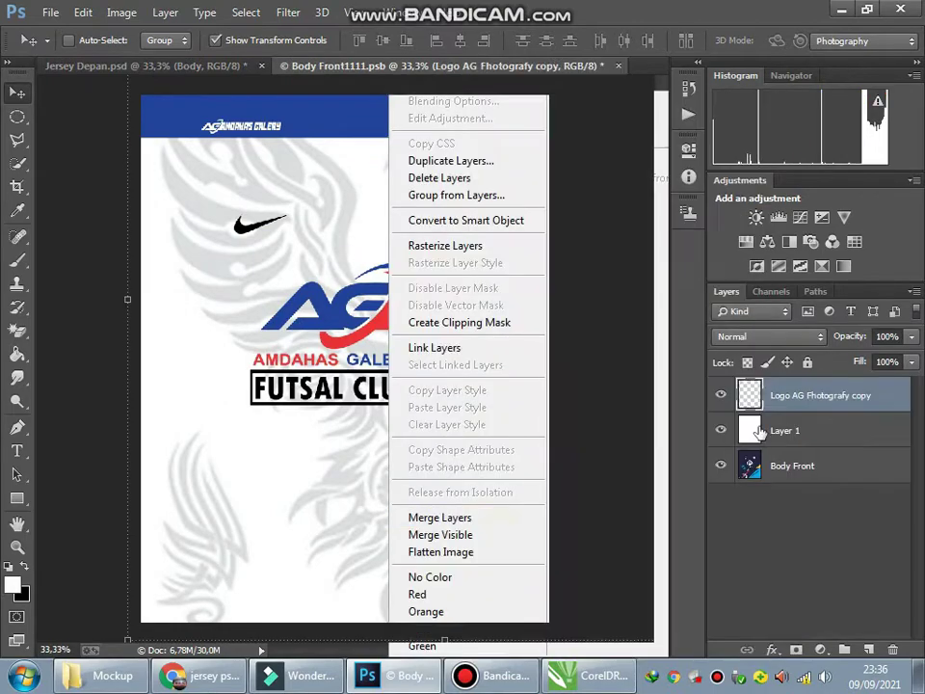
pyautogui.click(721, 395)
# - Open the Sablon Kaos > PSBS BIAK folder on the data (D:) drive in the file explorer
pyautogui.click(135, 678)
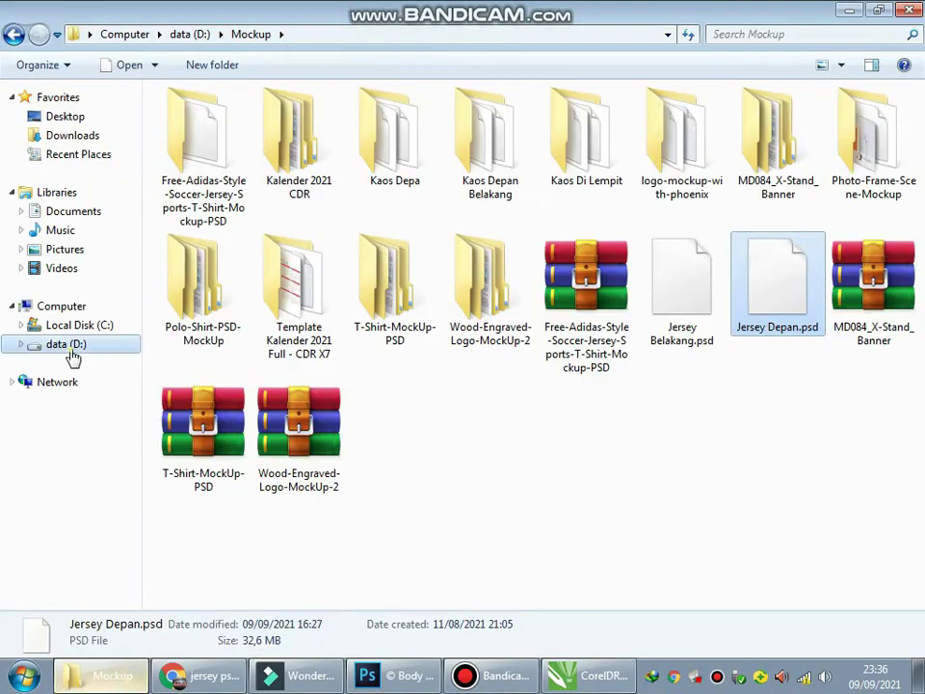
pyautogui.click(62, 343)
pyautogui.doubleClick(209, 233)
pyautogui.doubleClick(668, 214)
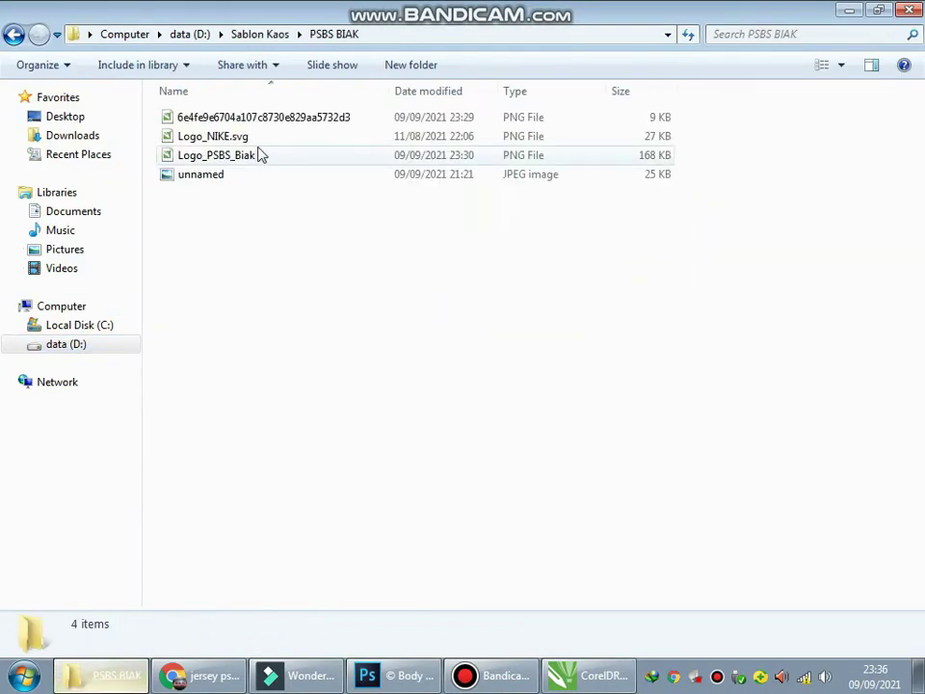
# - Place the image "unnamed" into the Body Front design and stretch it to cover the whole canvas
pyautogui.click(822, 66)
pyautogui.click(218, 174)
pyautogui.moveTo(218, 174); pyautogui.dragTo(144, 99)
pyautogui.moveTo(298, 305); pyautogui.dragTo(551, 623)
pyautogui.click(633, 41)
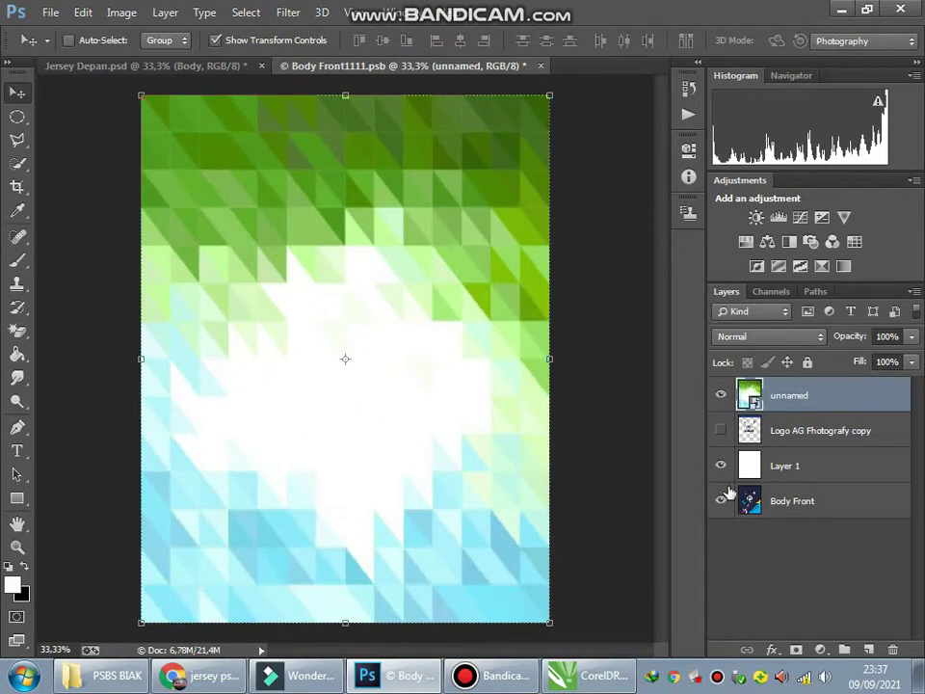
# - Lower the unnamed background layer's opacity to 81% and hide the white Layer 1 so the template's placeholders can guide placement
pyautogui.click(911, 337)
pyautogui.click(723, 465)
# - Place the Bank Papua, Logo_NIKE.svg and Logo_PSBS_Biak image files from the PSBS BIAK folder into the Body Front design
pyautogui.click(101, 675)
pyautogui.click(617, 114)
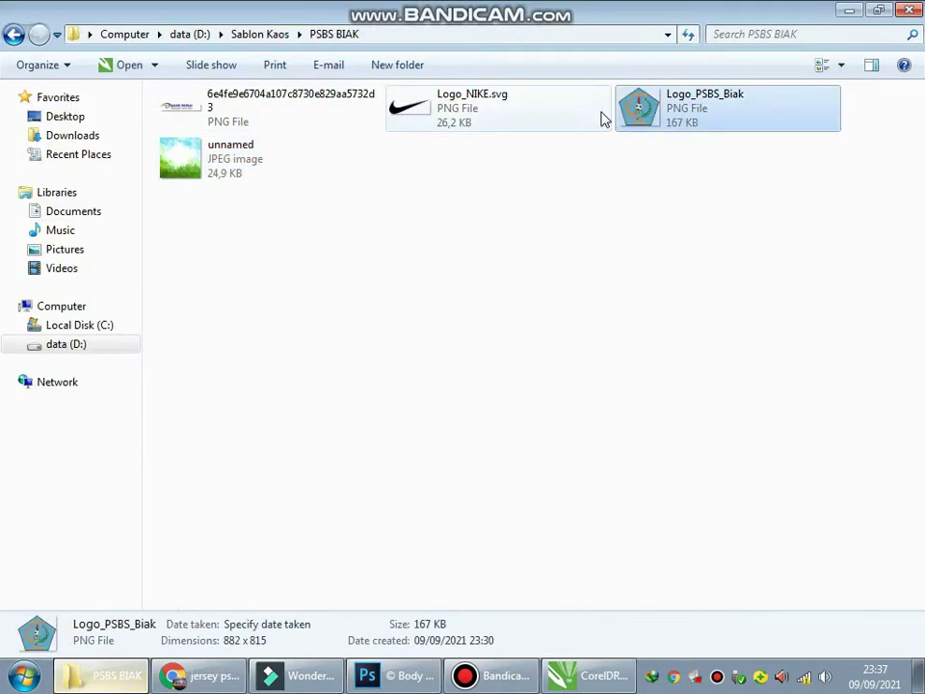
pyautogui.keyDown('shift'); pyautogui.click(278, 125); pyautogui.keyUp('shift')
pyautogui.moveTo(278, 124); pyautogui.dragTo(405, 453)
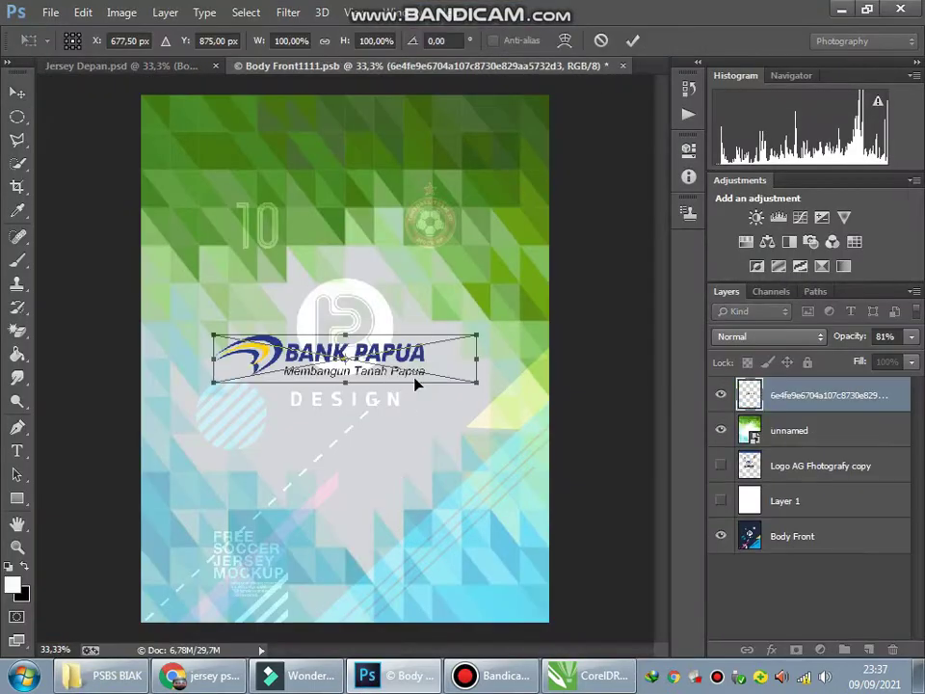
pyautogui.click(634, 41)
pyautogui.click(635, 41)
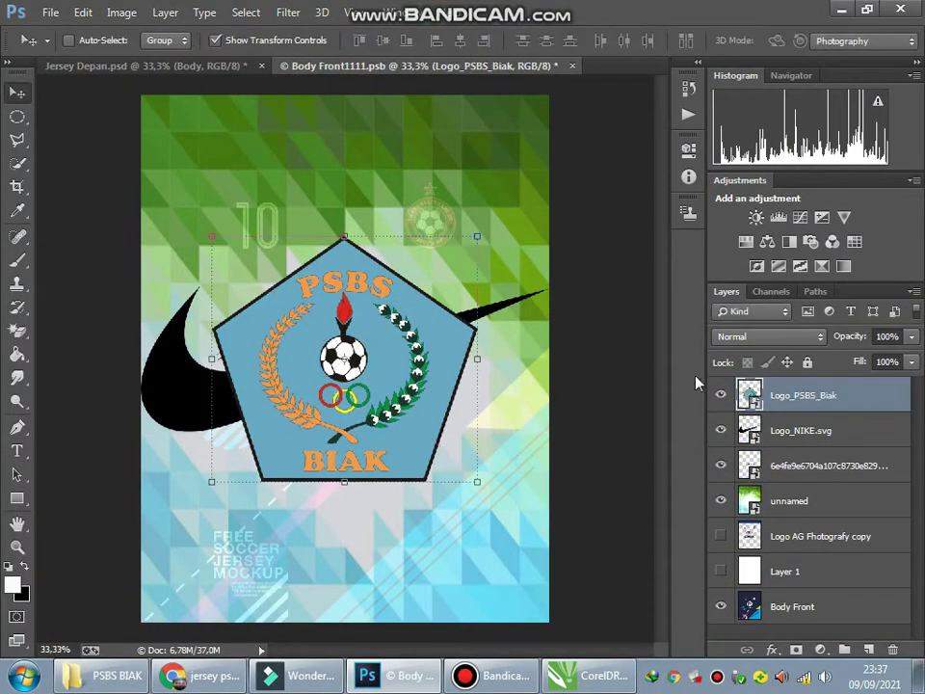
# - Scale the PSBS Biak logo to about 20% and position it over the template's round crest on the chest
pyautogui.moveTo(472, 478); pyautogui.dragTo(456, 231)
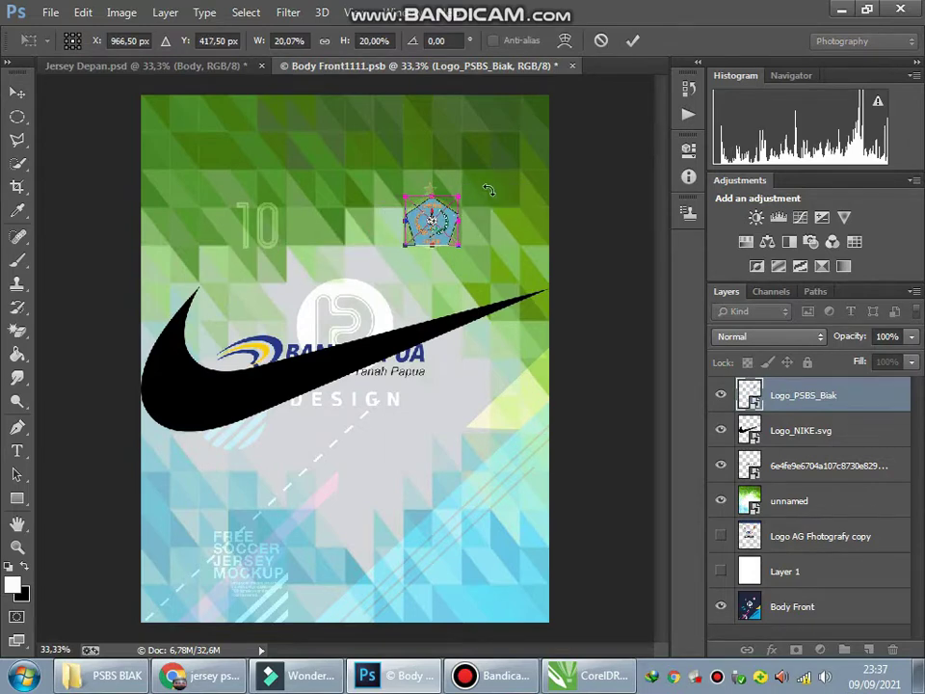
pyautogui.scroll(2, 485, 197)
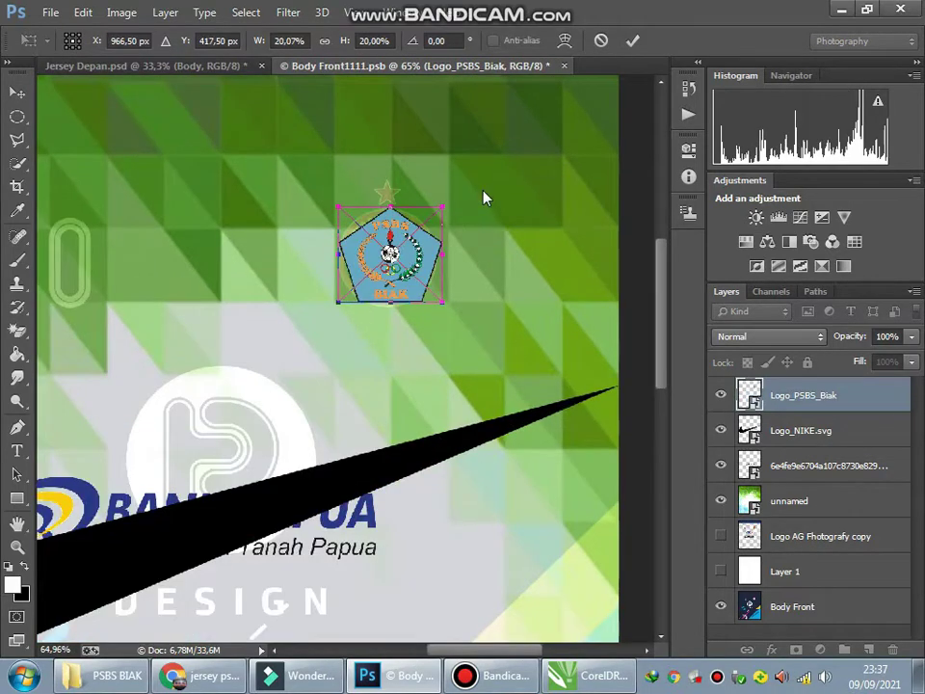
pyautogui.click(632, 41)
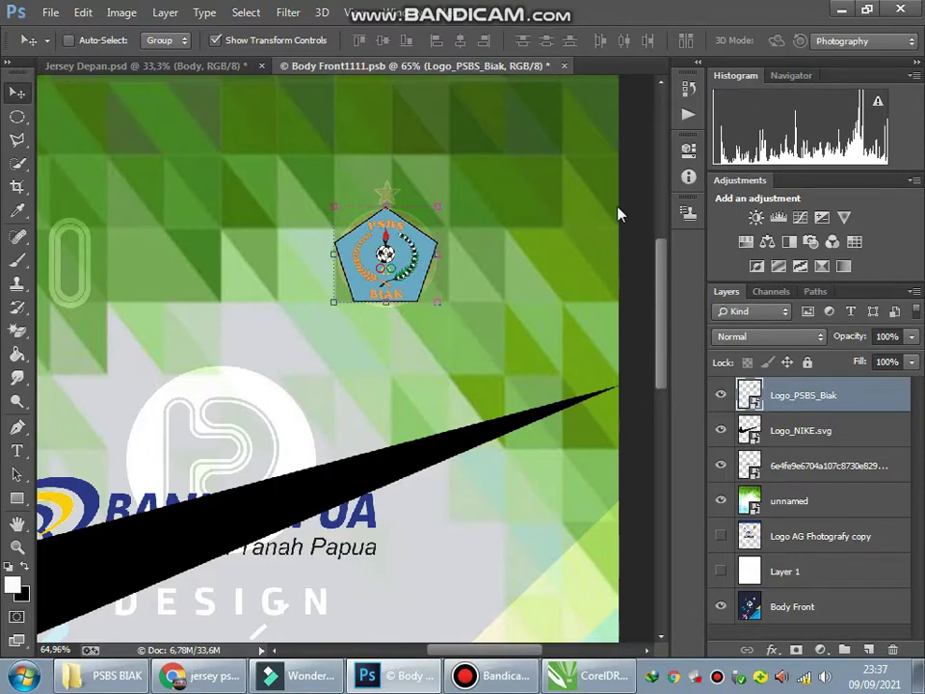
# - Scale the Nike logo to about 7% and position it over the template's number 10
pyautogui.scroll(-2, 590, 228)
pyautogui.scroll(-1, 585, 227)
pyautogui.hotkey('alt', '[')
pyautogui.hotkey('ctrl', 't')
pyautogui.moveTo(613, 496); pyautogui.dragTo(279, 226)
pyautogui.scroll(2, 279, 226)
pyautogui.moveTo(351, 311); pyautogui.dragTo(300, 273)
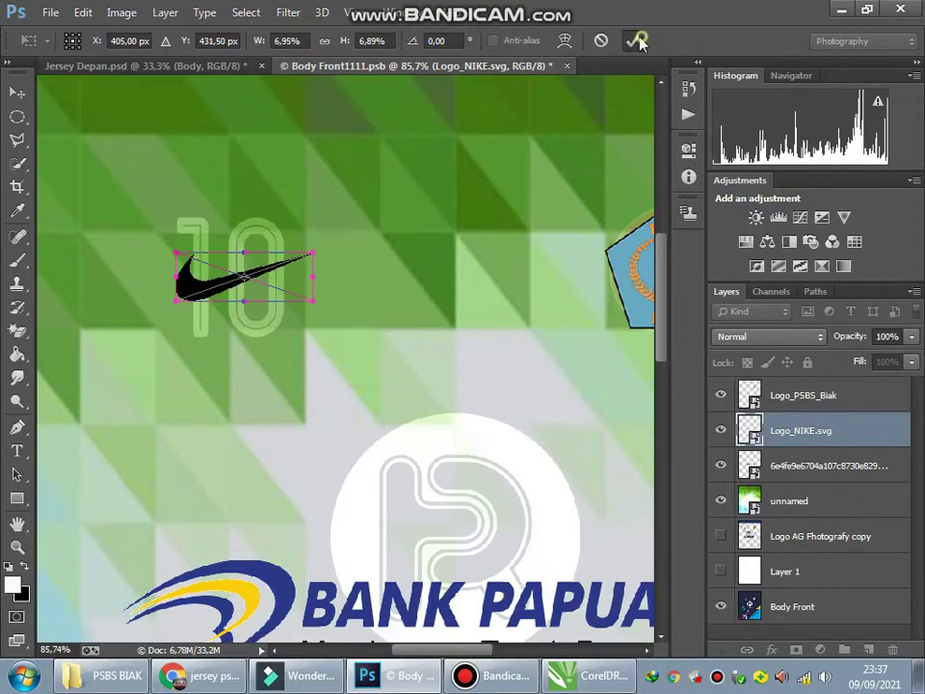
pyautogui.click(641, 43)
# - Move the Bank Papua logo up to the upper part of the template's central circle
pyautogui.scroll(-2, 165, 244)
pyautogui.hotkey('alt', '[')
pyautogui.moveTo(374, 427); pyautogui.dragTo(370, 363)
# - Check the reference jersey in CorelDRAW, return to Photoshop and add the text "BIAK NUMFOR" at 100 pt below the Bank Papua logo
pyautogui.click(584, 676)
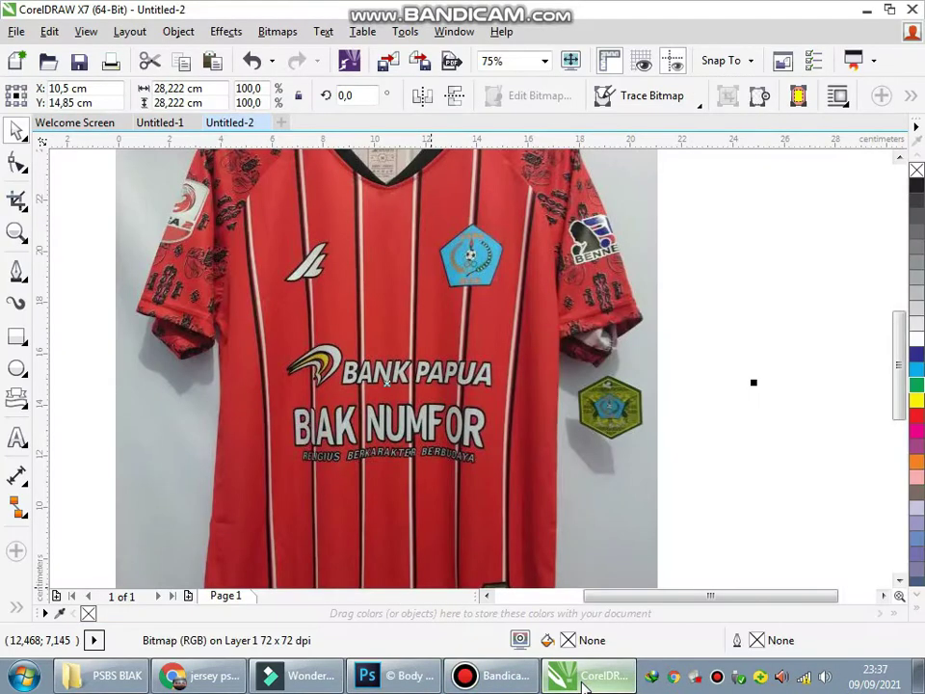
pyautogui.click(391, 676)
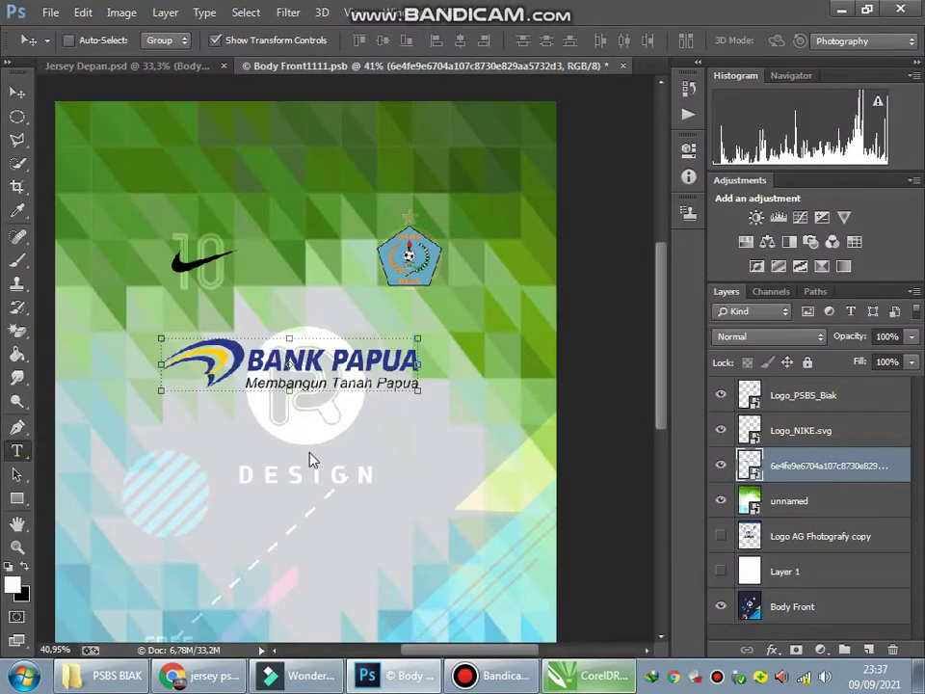
pyautogui.press('ctrl')
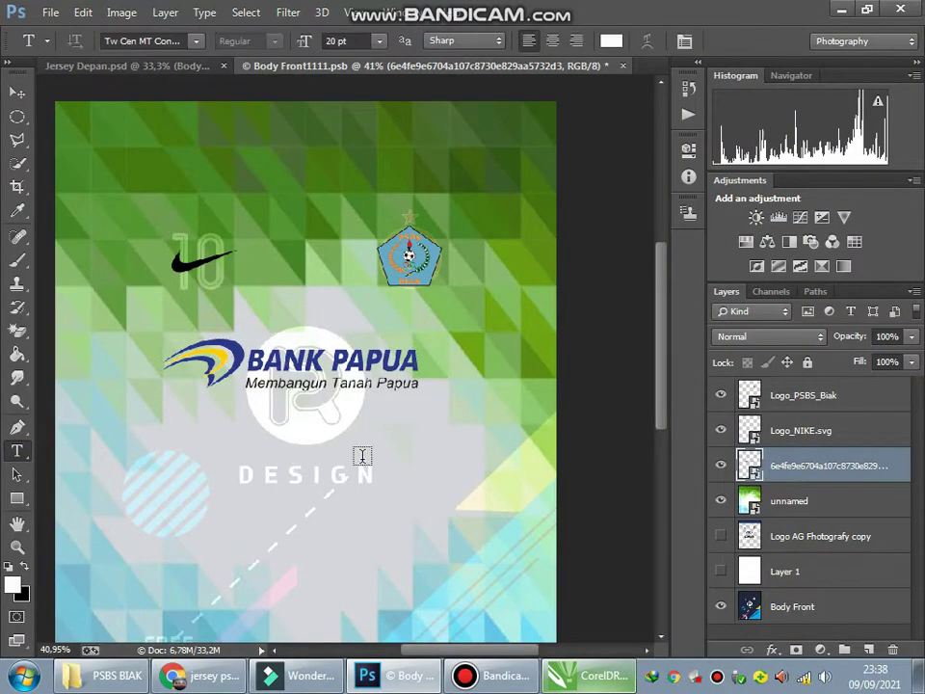
pyautogui.click(293, 463)
pyautogui.click(305, 40)
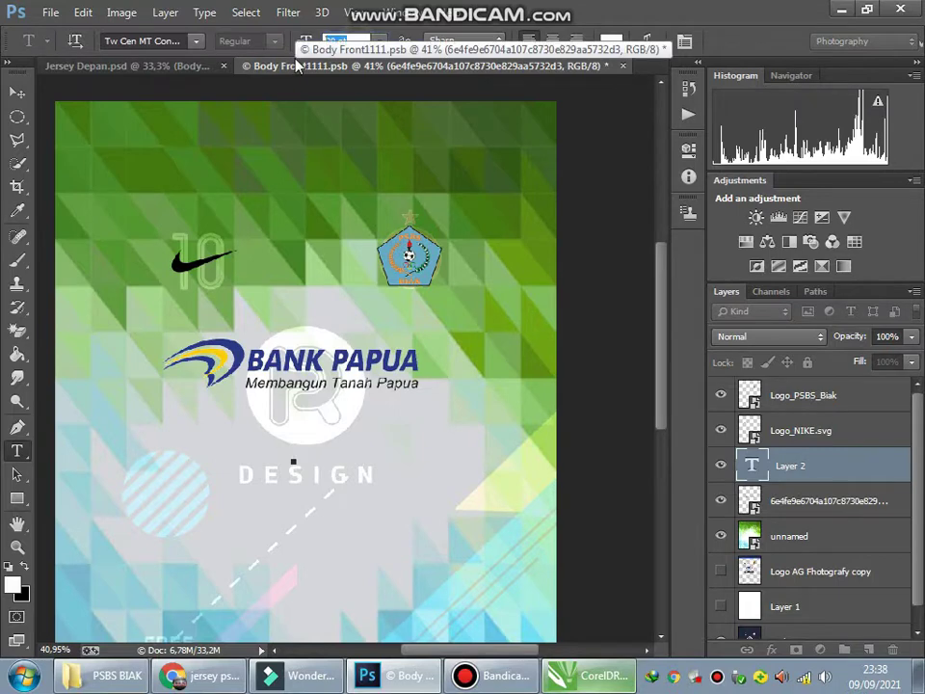
pyautogui.write('BIAK NUMFOR')
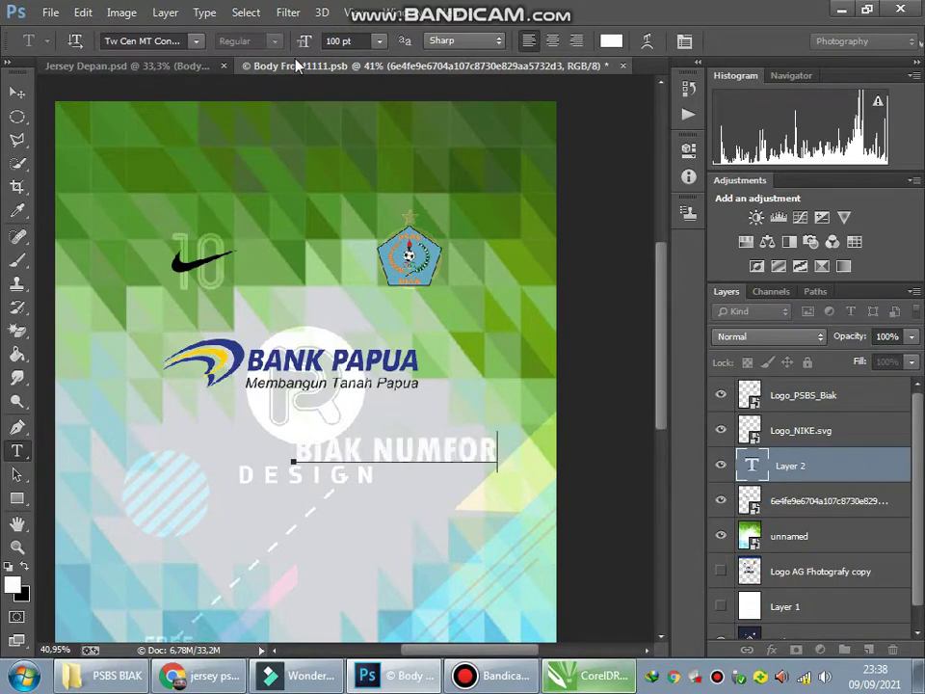
# - Set the colour of the whole BIAK NUMFOR text to black
pyautogui.hotkey('ctrl', 'a')
pyautogui.click(611, 40)
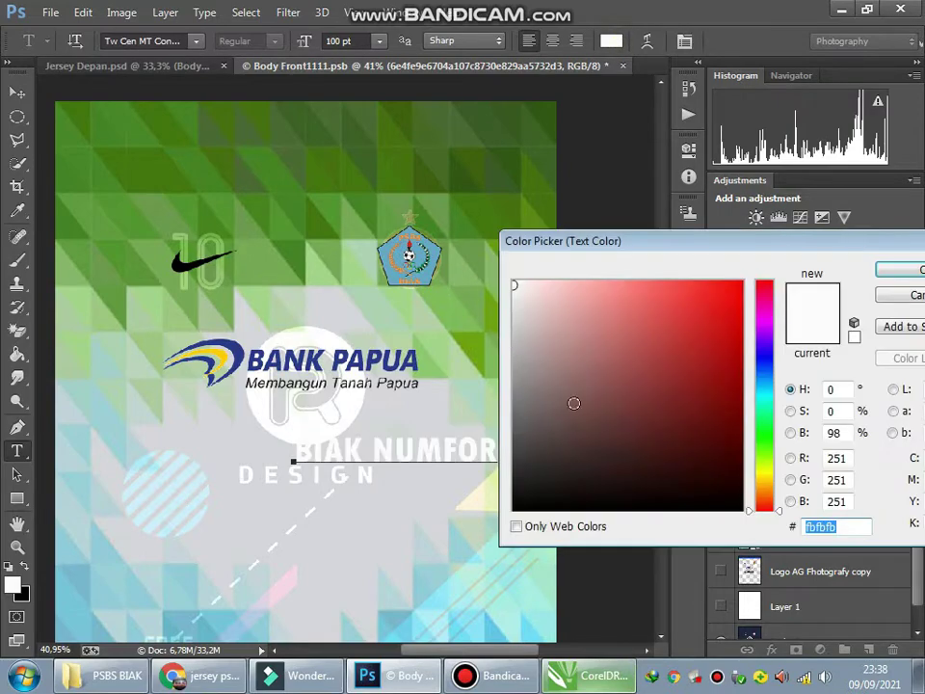
pyautogui.click(744, 505)
pyautogui.click(904, 269)
# - Glance at the CorelDRAW reference and move the BIAK NUMFOR text directly beneath the Bank Papua logo
pyautogui.click(584, 675)
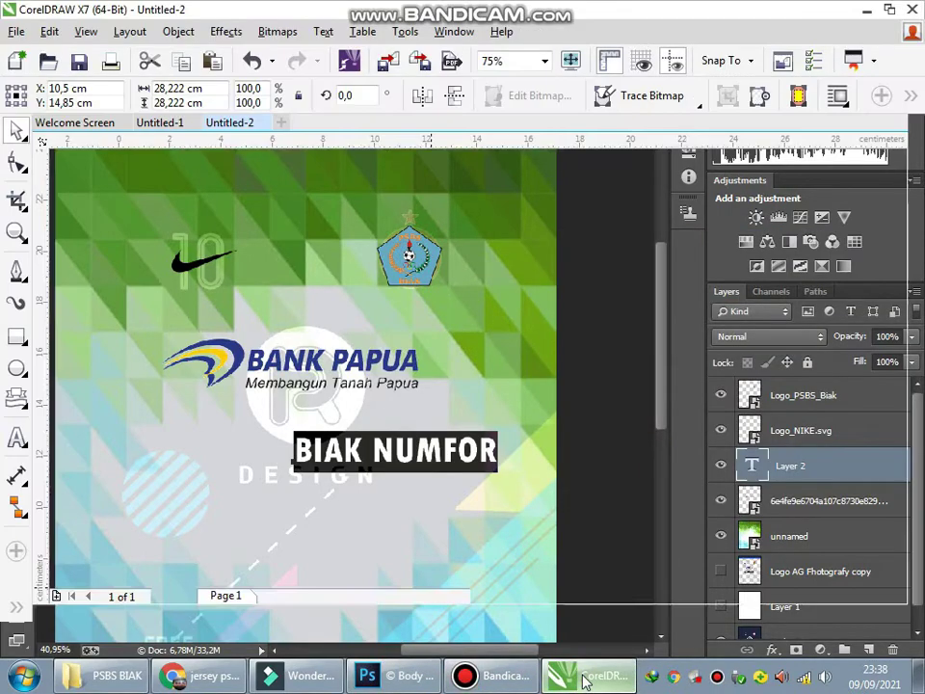
pyautogui.click(584, 675)
pyautogui.click(16, 90)
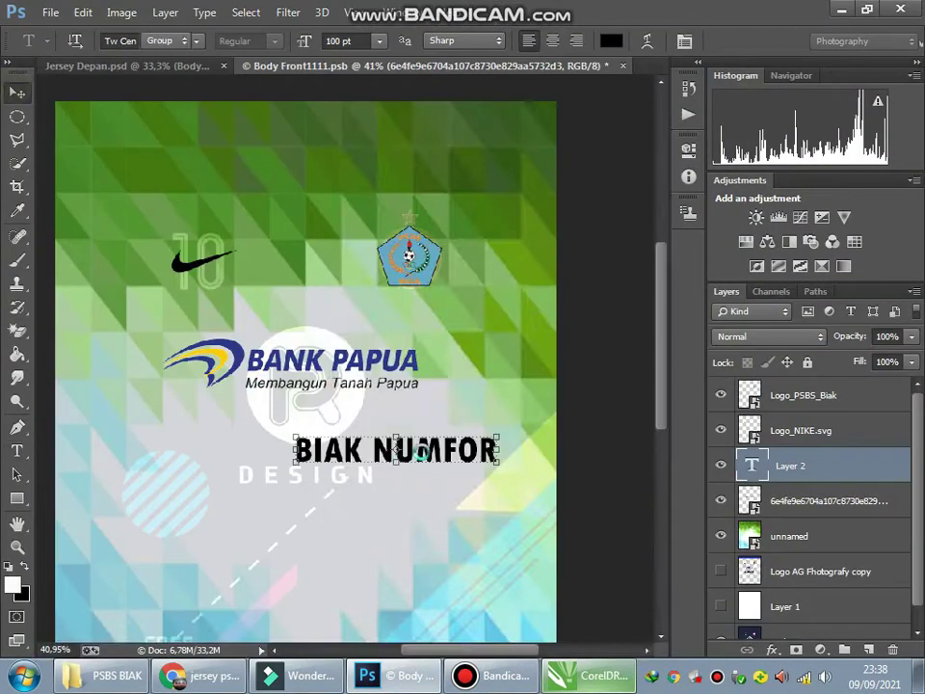
pyautogui.moveTo(410, 443); pyautogui.dragTo(320, 410)
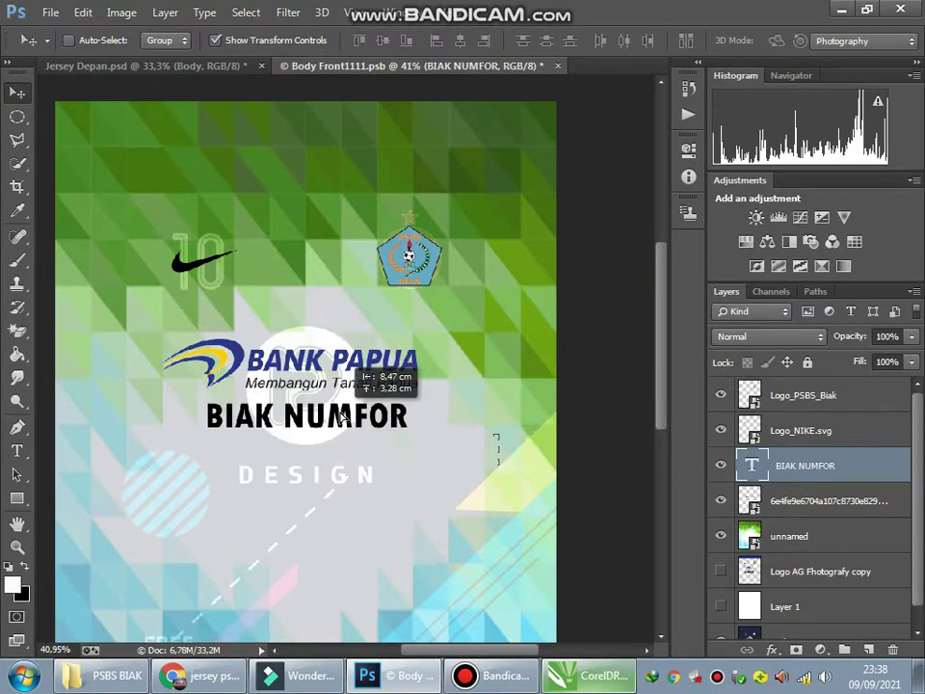
# - Shift the Bank Papua logo slightly to the right to centre it above the BIAK NUMFOR text
pyautogui.click(805, 430)
pyautogui.click(810, 396)
pyautogui.click(810, 500)
pyautogui.moveTo(395, 372); pyautogui.dragTo(407, 371)
pyautogui.press('Right')
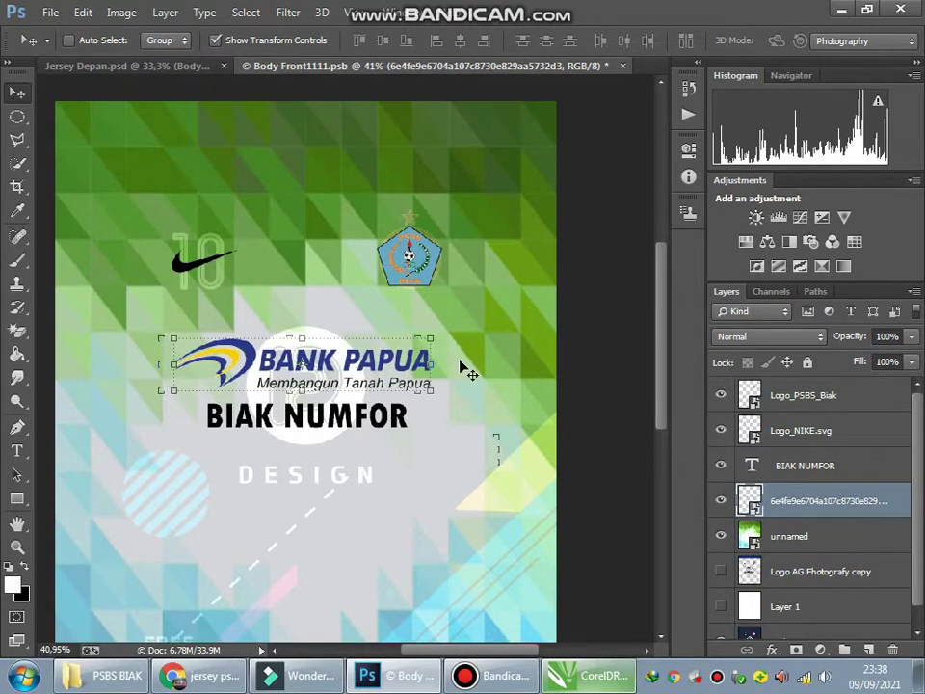
# - Enlarge the BIAK NUMFOR text to 127,34 pt so that it spans the width of the Bank Papua logo
pyautogui.click(806, 466)
pyautogui.hotkey('alt', 'Tab')
pyautogui.hotkey('alt', 'Tab')
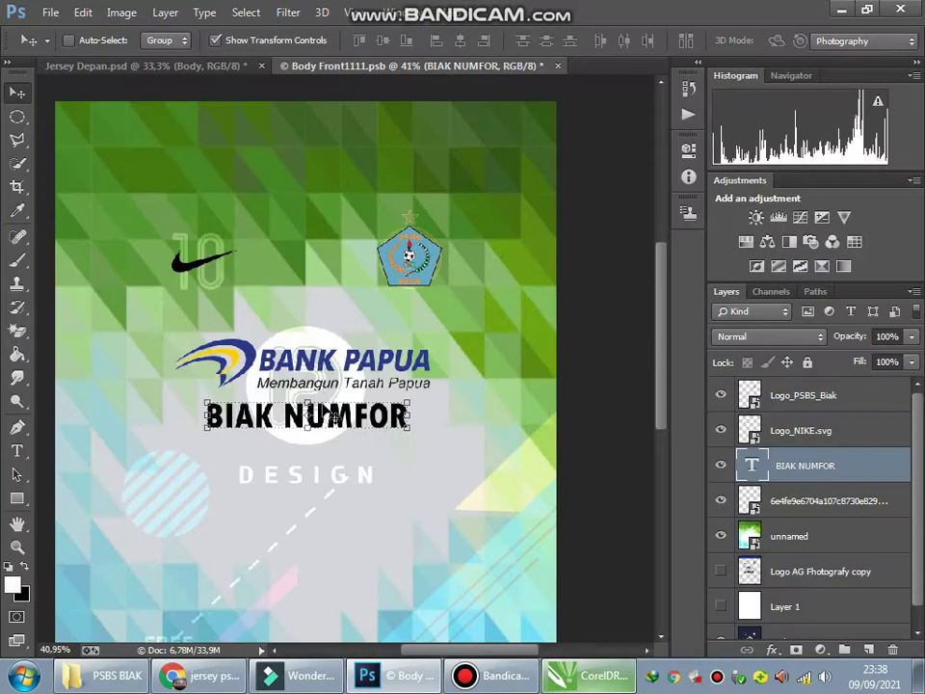
pyautogui.scroll(2, 362, 430)
pyautogui.moveTo(398, 439); pyautogui.dragTo(471, 457)
pyautogui.press('Return')
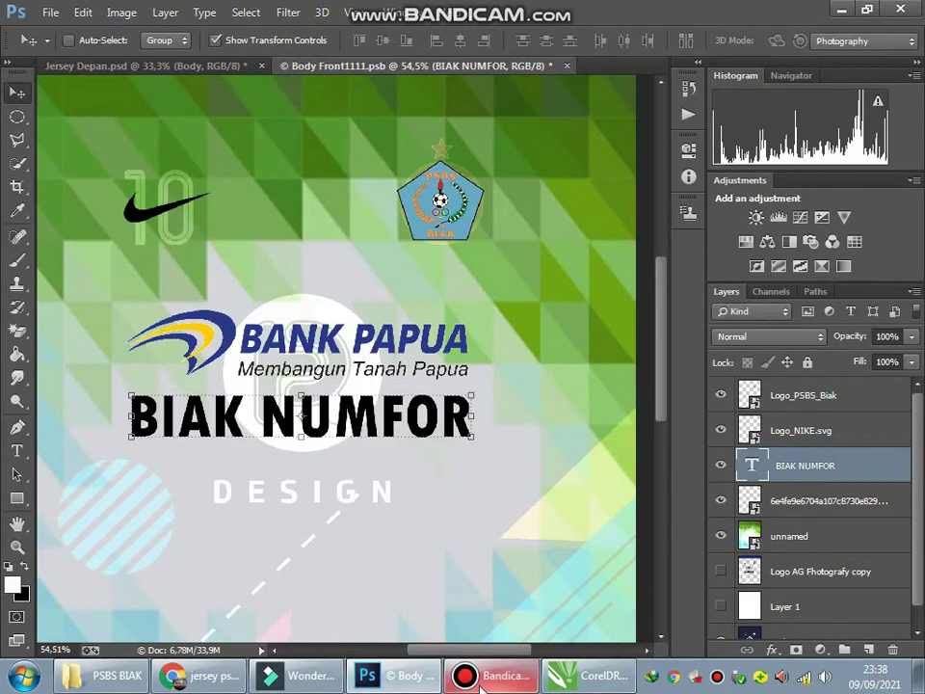
# - Check the slogan on the CorelDRAW reference, then duplicate the BIAK NUMFOR text layer in Photoshop and place the copy below the original
pyautogui.click(583, 677)
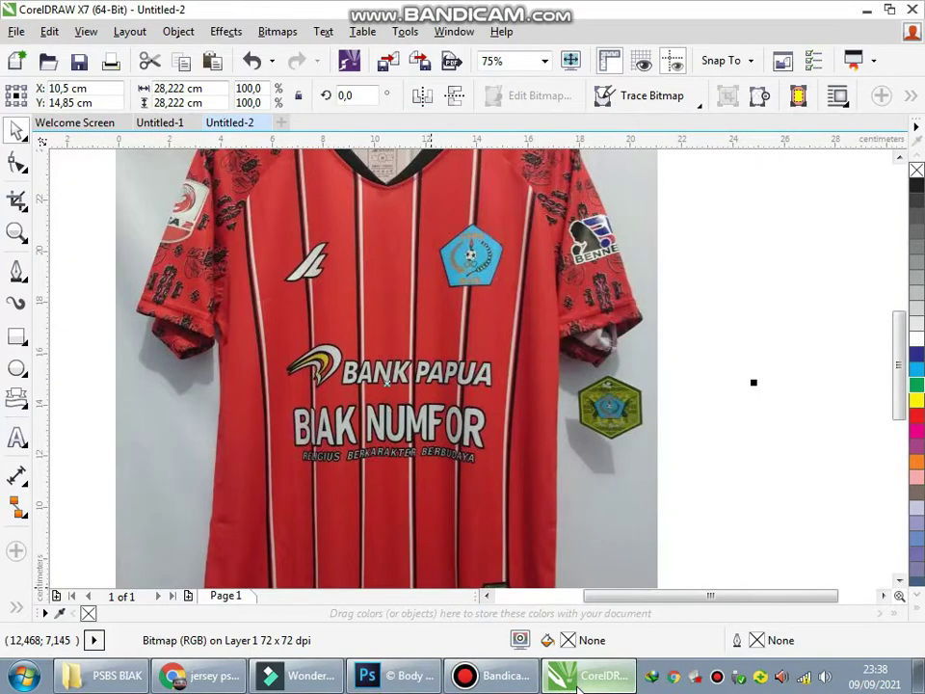
pyautogui.hotkey('alt', 'Tab')
pyautogui.press('t')
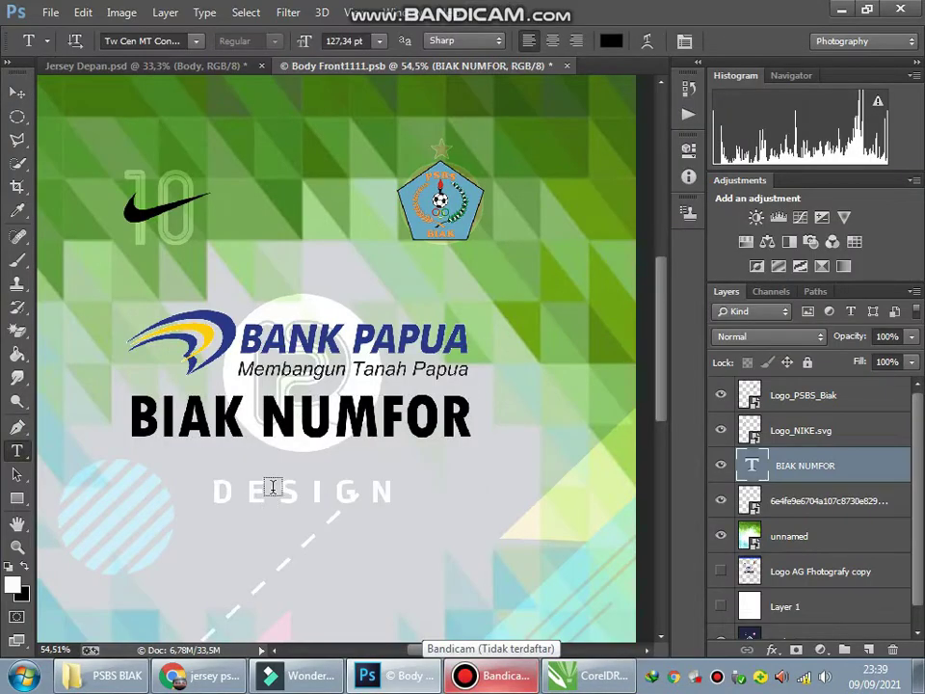
pyautogui.click(21, 95)
pyautogui.hotkey('ctrl', 'j')
pyautogui.moveTo(366, 320); pyautogui.dragTo(366, 392)
# - Replace the copied text with "RELIGIUS BERKARAKTER BERBUDAYA"
pyautogui.click(23, 453)
pyautogui.tripleClick(249, 496)
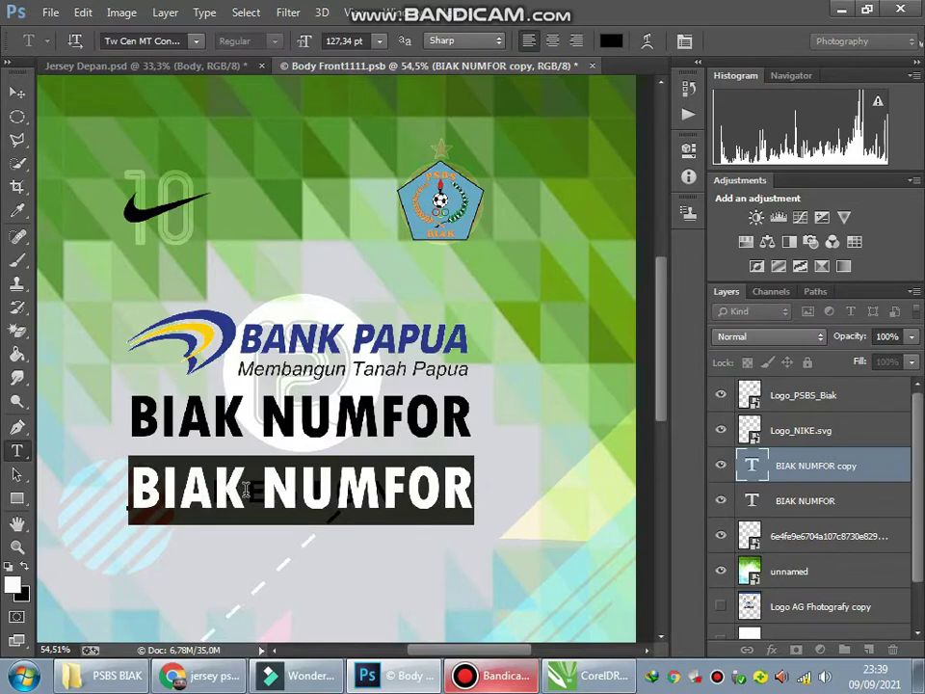
pyautogui.write('RELIGIUS BERKARAKT')
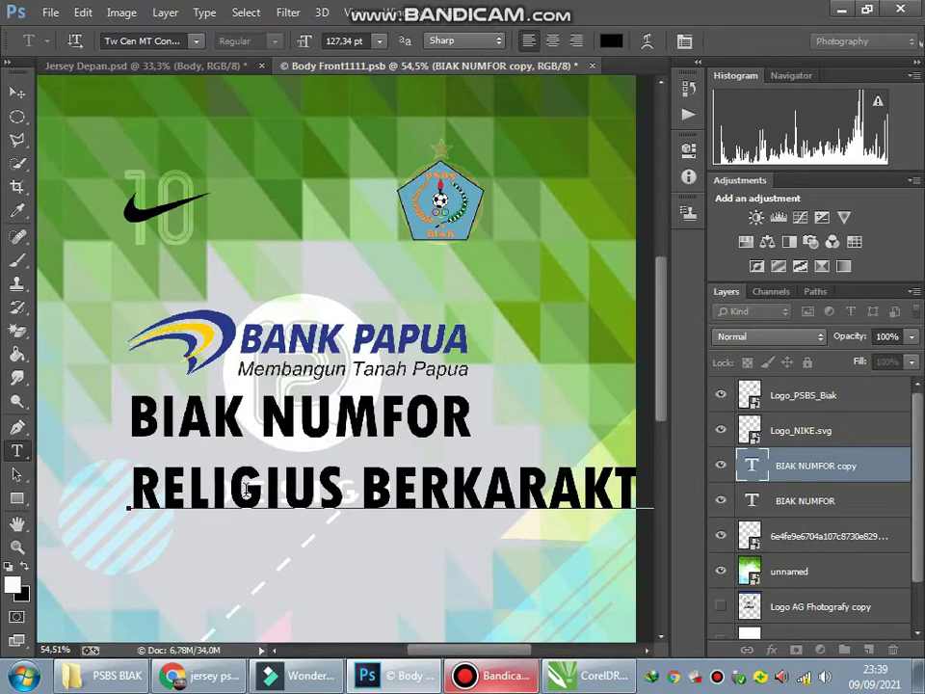
pyautogui.press('BackSpace')
pyautogui.press('BackSpace')
pyautogui.write('K')
# - Set the slogan text's size to 50 pt and move it directly beneath BIAK NUMFOR
pyautogui.hotkey('ctrl', 'a')
pyautogui.press('Return')
pyautogui.click(353, 248)
pyautogui.write('30')
pyautogui.press('Return')
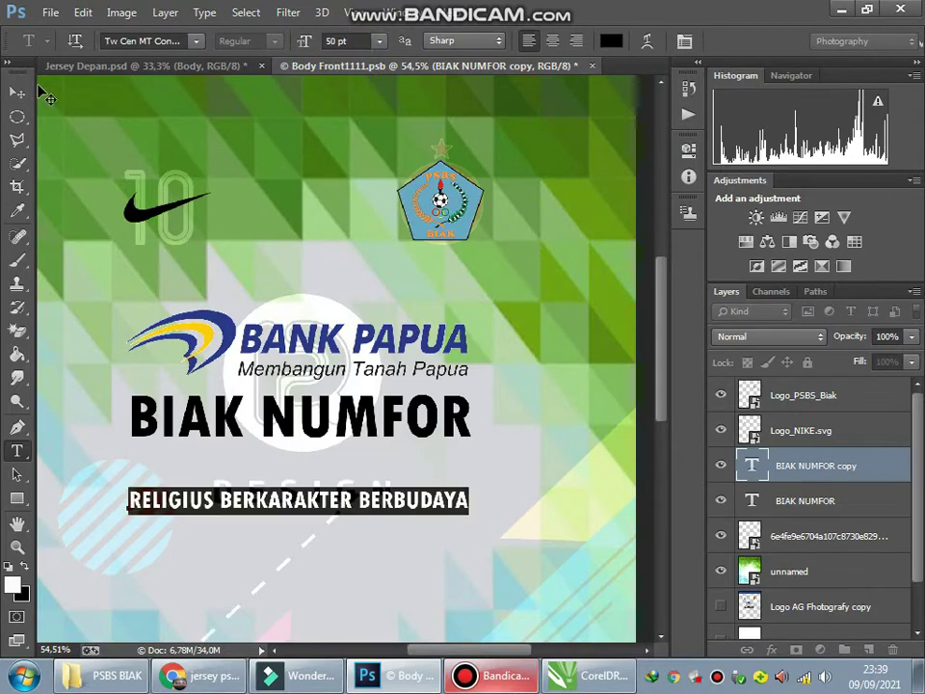
pyautogui.click(16, 92)
pyautogui.moveTo(272, 495); pyautogui.dragTo(290, 465)
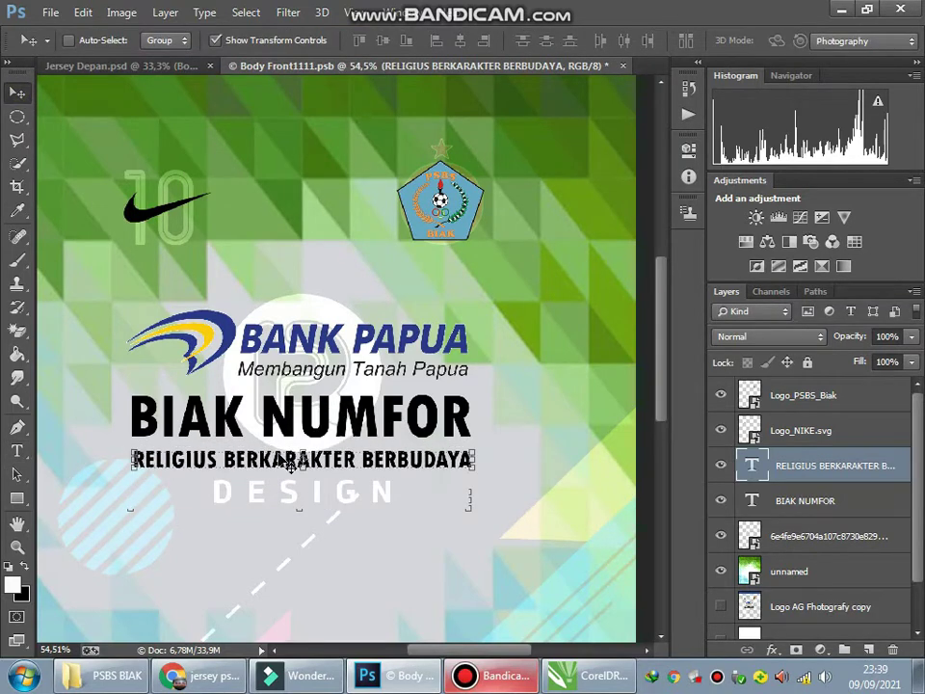
# - Restore the unnamed background layer to 100% opacity, and close the Body Front smart object with its changes saved
pyautogui.click(825, 569)
pyautogui.hotkey('ctrl', '0')
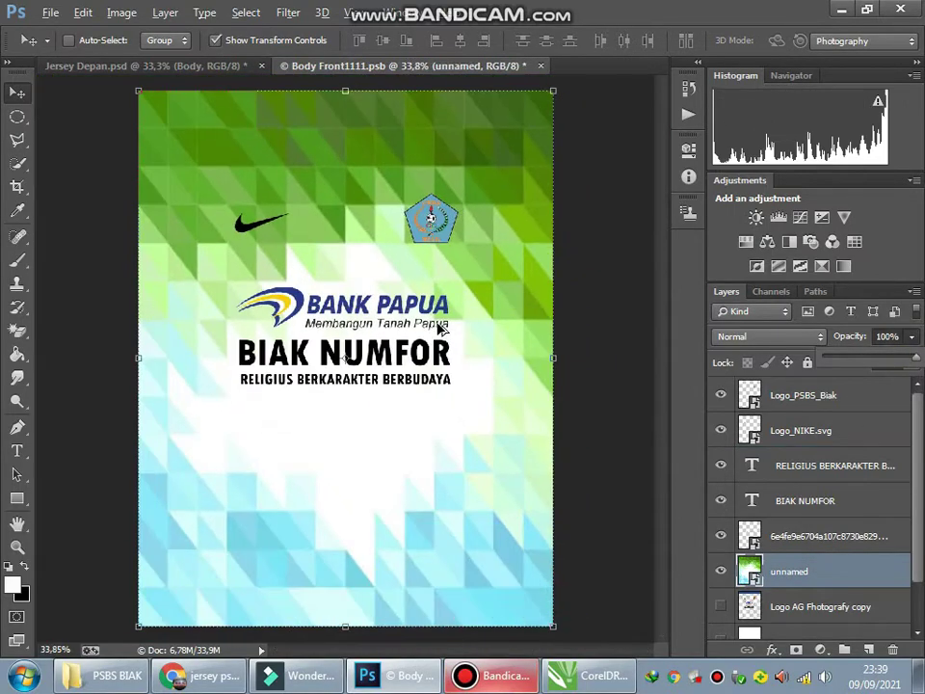
pyautogui.click(541, 66)
pyautogui.click(276, 239)
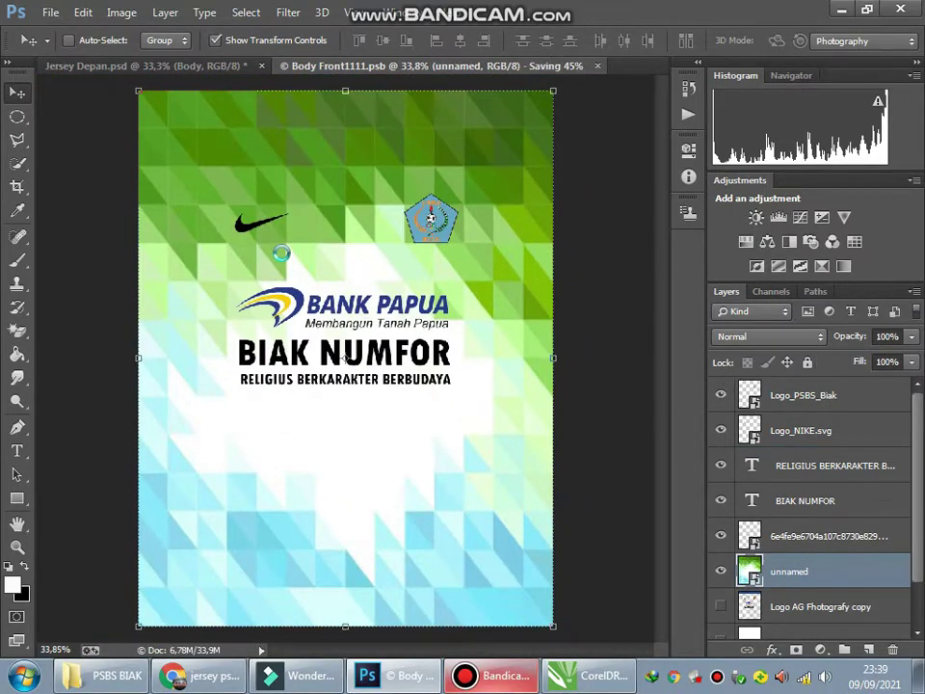
pyautogui.hotkey('ctrl', '0')
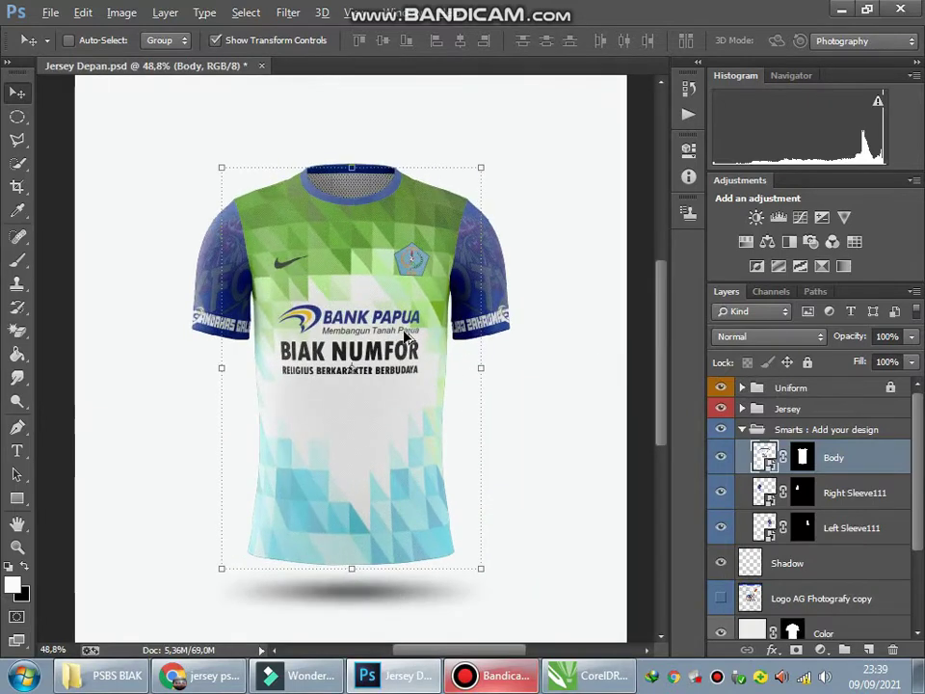
# - Hide the Right Sleeve111 and Left Sleeve111 layers in the jersey mockup
pyautogui.click(721, 493)
pyautogui.click(721, 527)
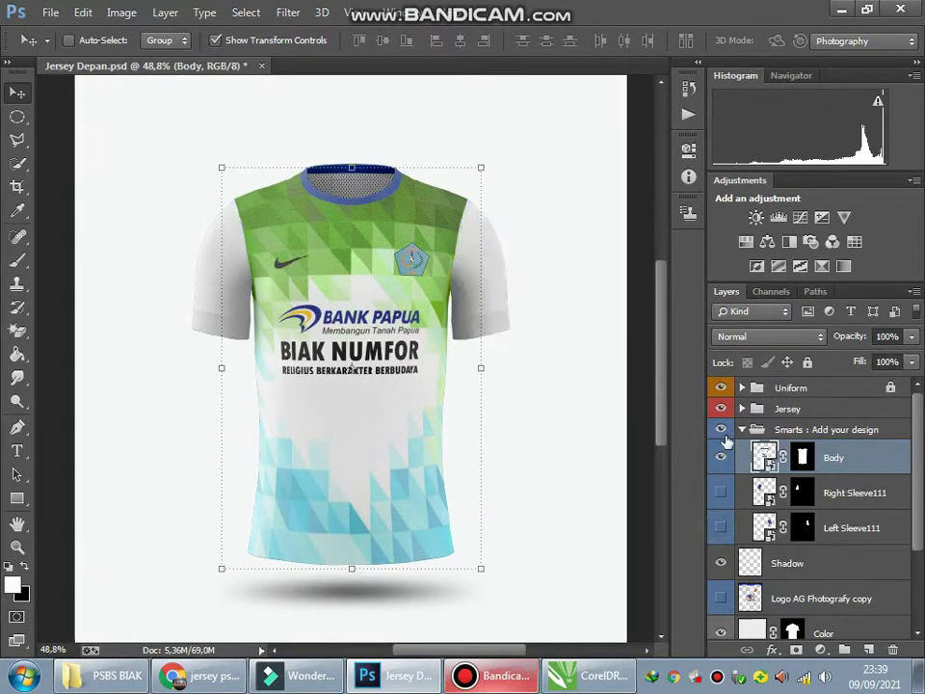
# - Show the Right Sleeve and Left Sleeve solid colour layers in the Jersey group of the front mockup
pyautogui.click(742, 430)
pyautogui.click(741, 408)
pyautogui.click(721, 471)
pyautogui.click(721, 505)
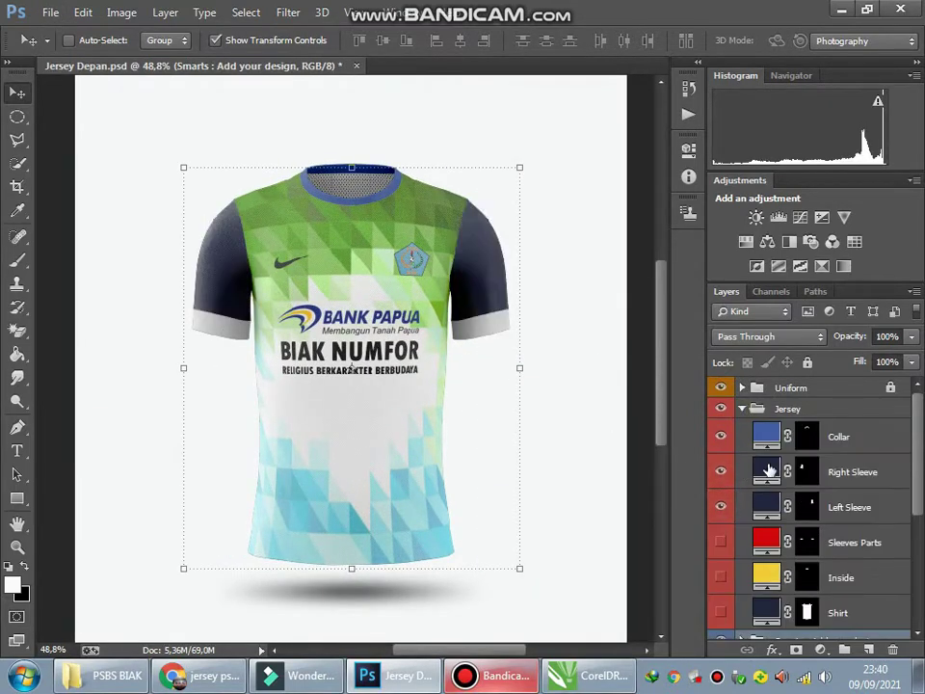
# - Recolour the front mockup's Right Sleeve layer to green 428306
pyautogui.doubleClick(764, 471)
pyautogui.click(323, 255)
pyautogui.click(656, 384)
pyautogui.click(685, 386)
pyautogui.moveTo(686, 385); pyautogui.dragTo(734, 393)
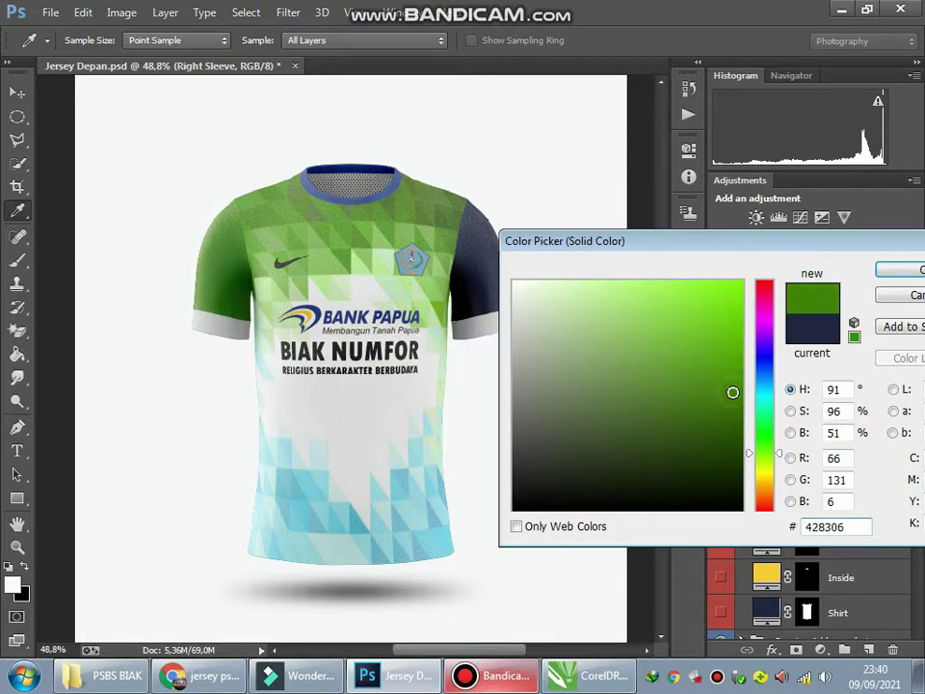
pyautogui.press('Return')
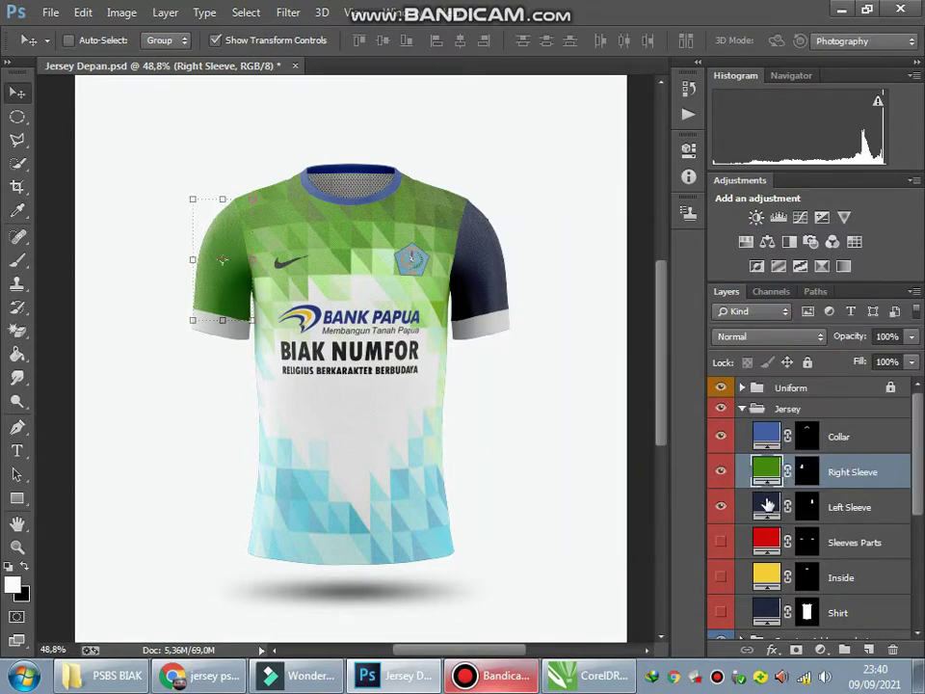
# - Recolour the front mockup's Left Sleeve layer to dark green 48632f, based on a green sampled from the jersey
pyautogui.doubleClick(768, 500)
pyautogui.moveTo(745, 252); pyautogui.dragTo(670, 135)
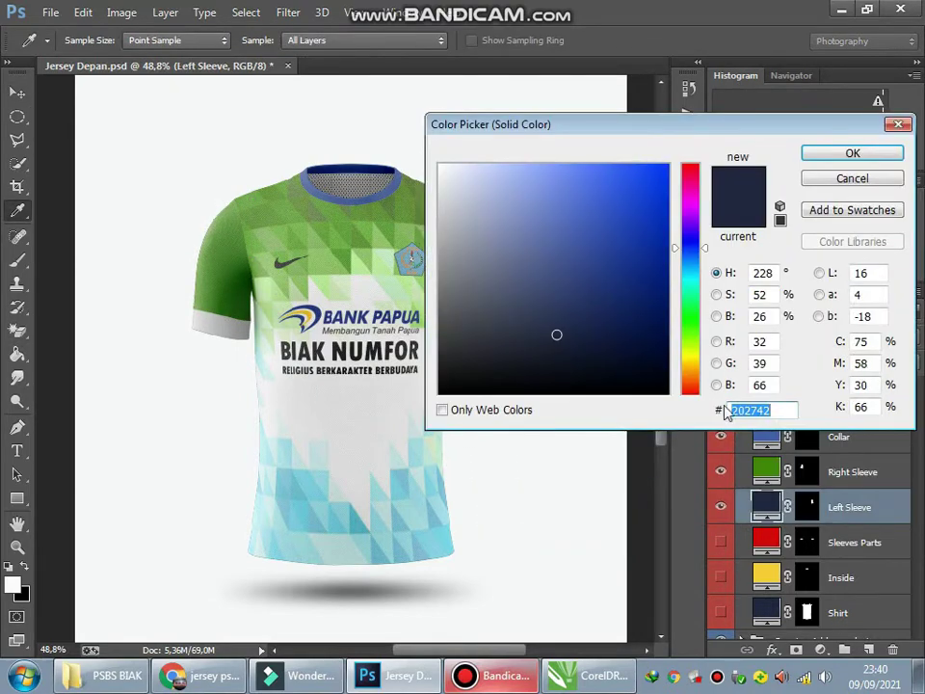
pyautogui.click(238, 239)
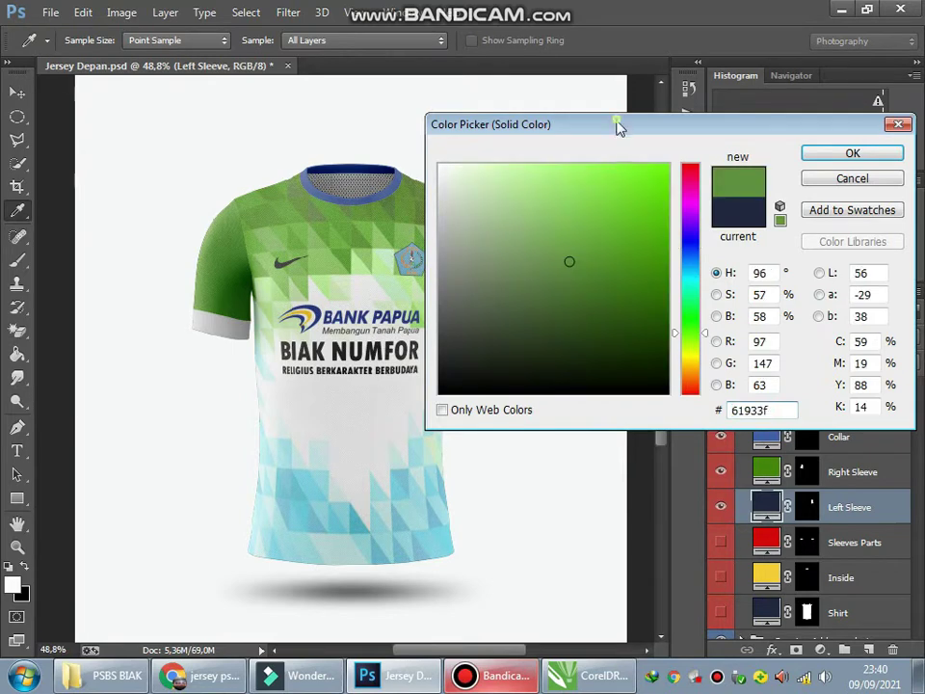
pyautogui.moveTo(620, 128); pyautogui.dragTo(715, 189)
pyautogui.moveTo(747, 327)
pyautogui.mouseDown()
pyautogui.moveTo(755, 315)
pyautogui.moveTo(734, 320)
pyautogui.mouseUp()
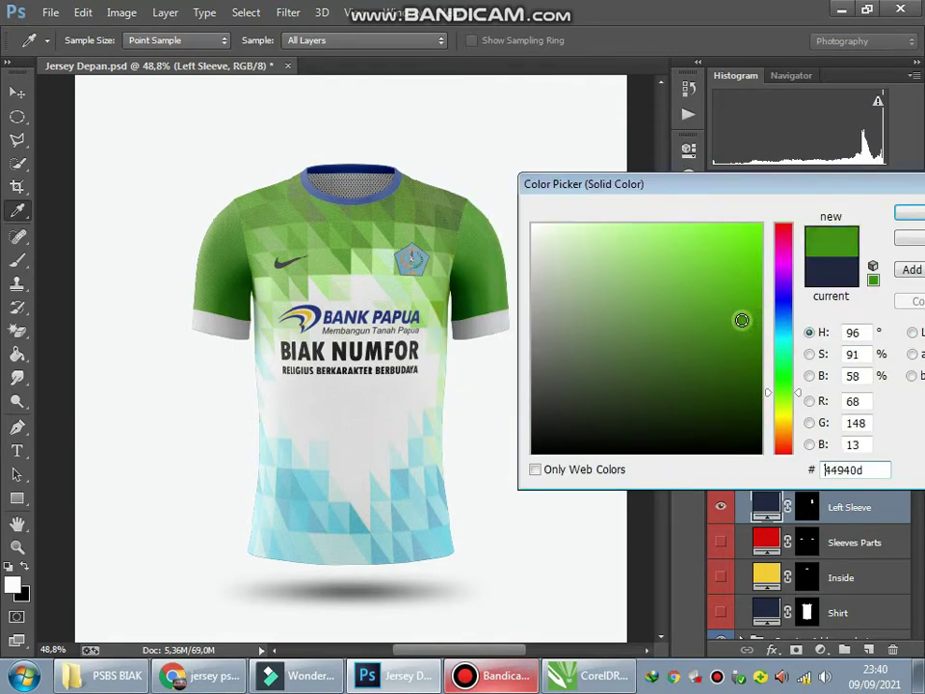
pyautogui.click(452, 226)
pyautogui.moveTo(620, 353)
pyautogui.mouseDown()
pyautogui.moveTo(630, 355)
pyautogui.moveTo(617, 368)
pyautogui.moveTo(643, 386)
pyautogui.moveTo(654, 367)
pyautogui.mouseUp()
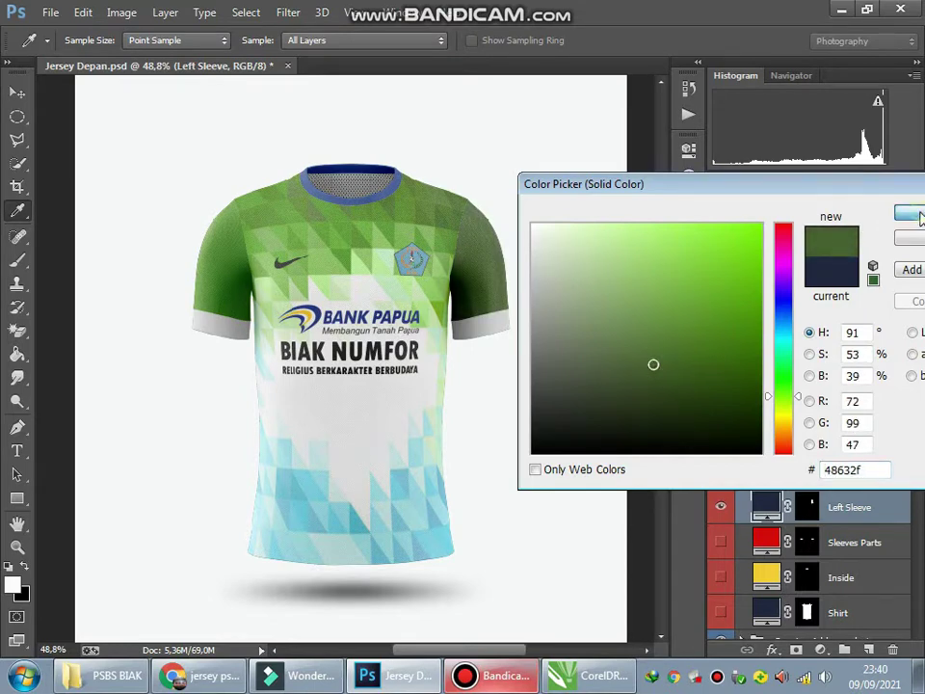
pyautogui.click(909, 213)
# - Recolour the front mockup's Collar layer with a green sampled from the jersey's upper chest, and collapse the Jersey group
pyautogui.doubleClick(767, 435)
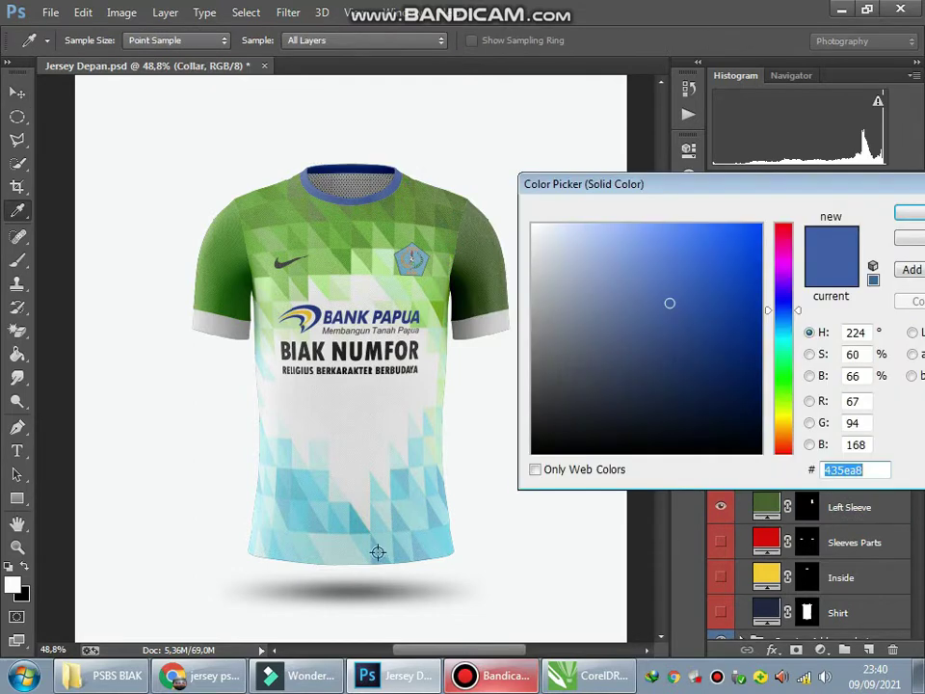
pyautogui.click(355, 526)
pyautogui.click(362, 249)
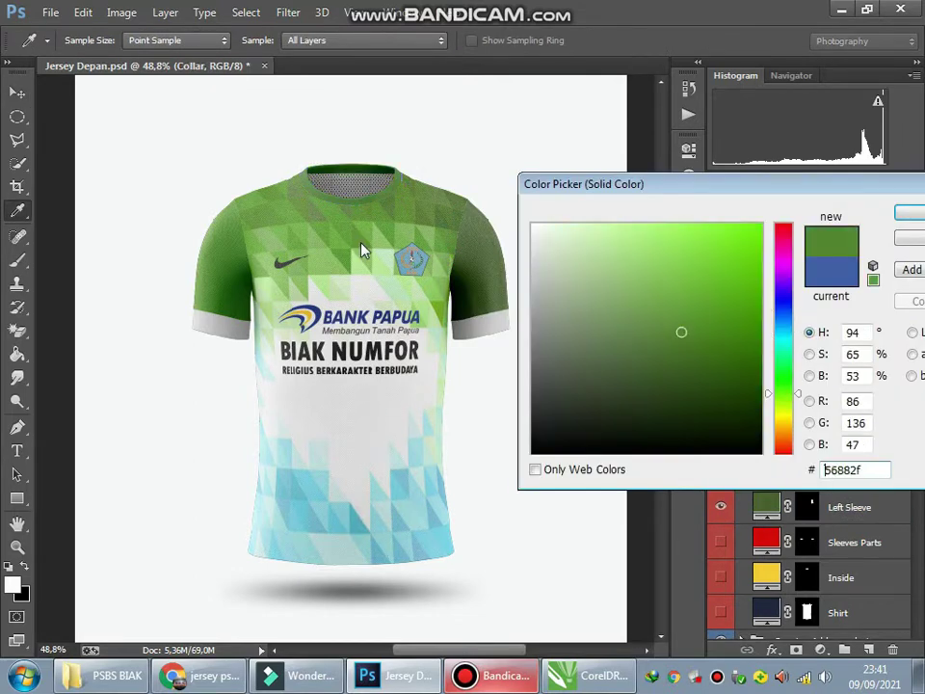
pyautogui.click(367, 214)
pyautogui.click(366, 238)
pyautogui.click(346, 239)
pyautogui.click(916, 219)
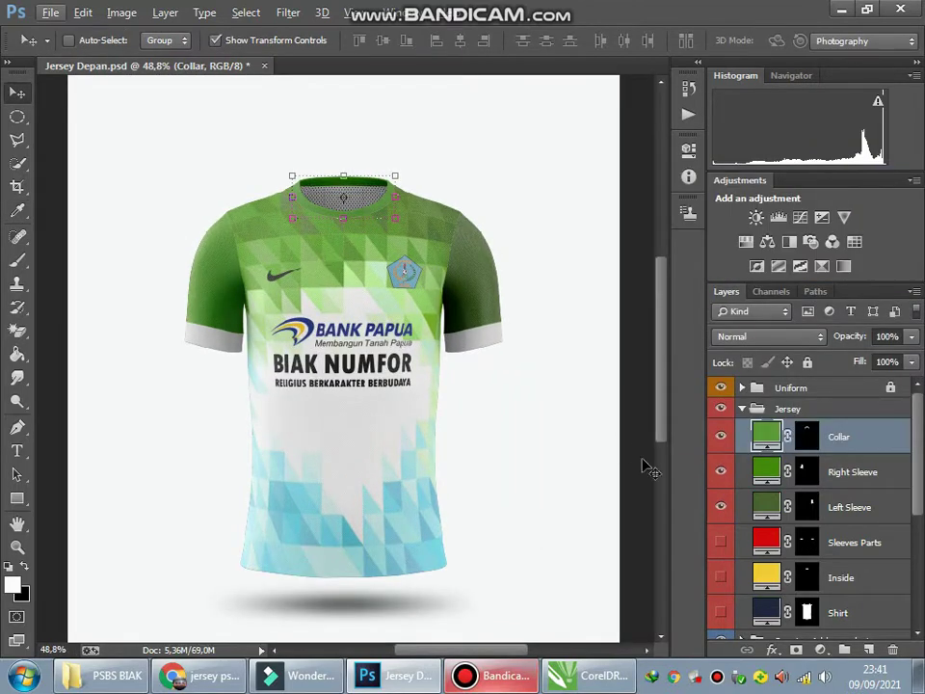
pyautogui.click(741, 410)
# - Open the back-view mockup Jersey Belakang.psd from the Mockup folder on drive D: in Photoshop
pyautogui.click(101, 675)
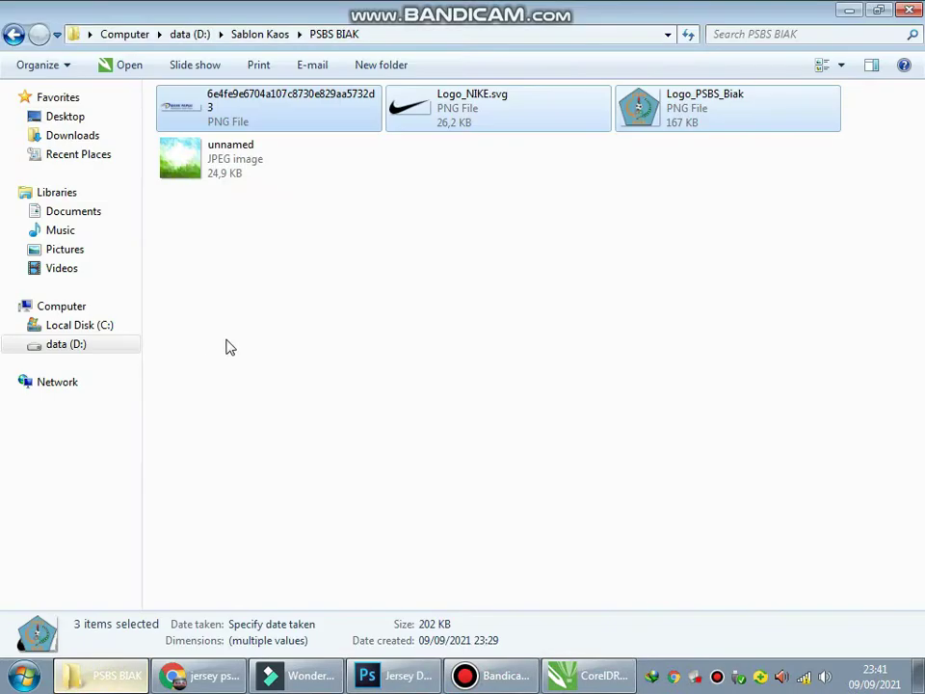
pyautogui.click(13, 36)
pyautogui.click(14, 36)
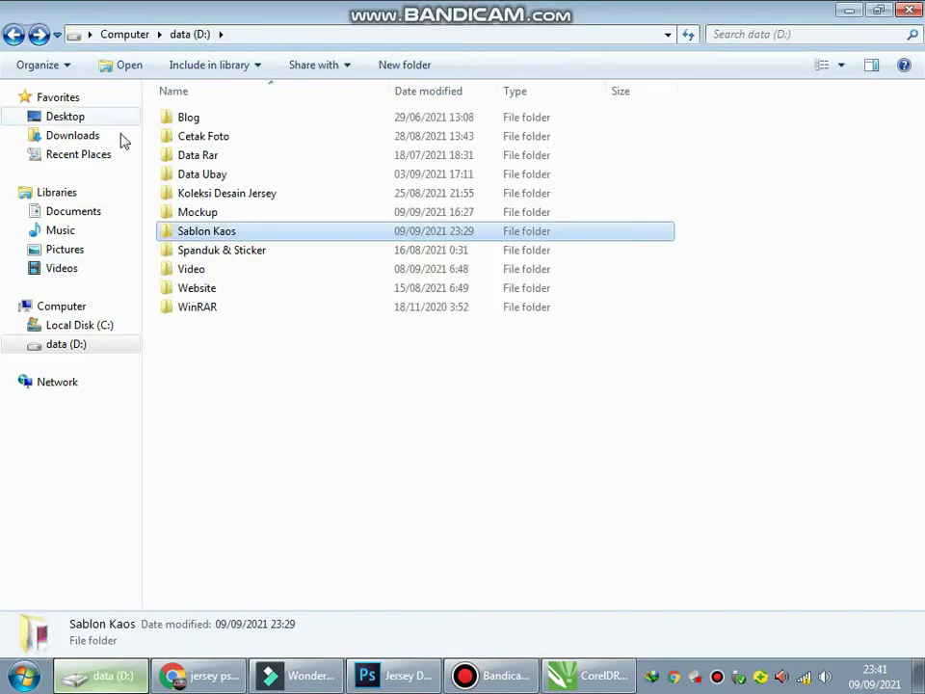
pyautogui.doubleClick(214, 212)
pyautogui.click(777, 285)
pyautogui.moveTo(681, 279); pyautogui.dragTo(485, 243)
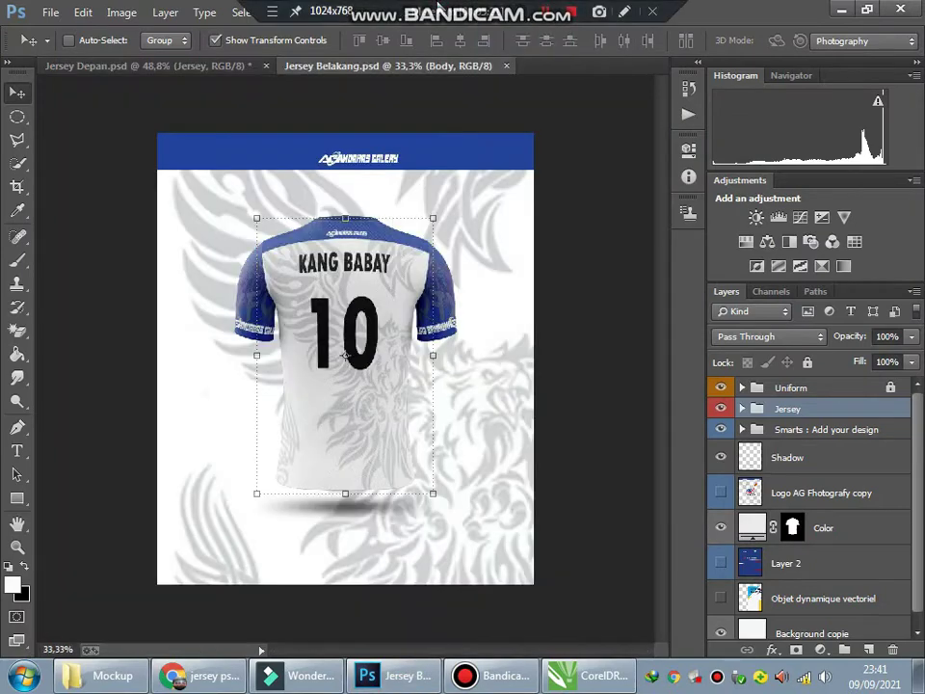
# - Hide the patterned Logo AG Fhotografy layer in the back mockup and open the Body smart object's contents
pyautogui.scroll(-2, 768, 501)
pyautogui.click(721, 552)
pyautogui.doubleClick(764, 409)
pyautogui.click(415, 271)
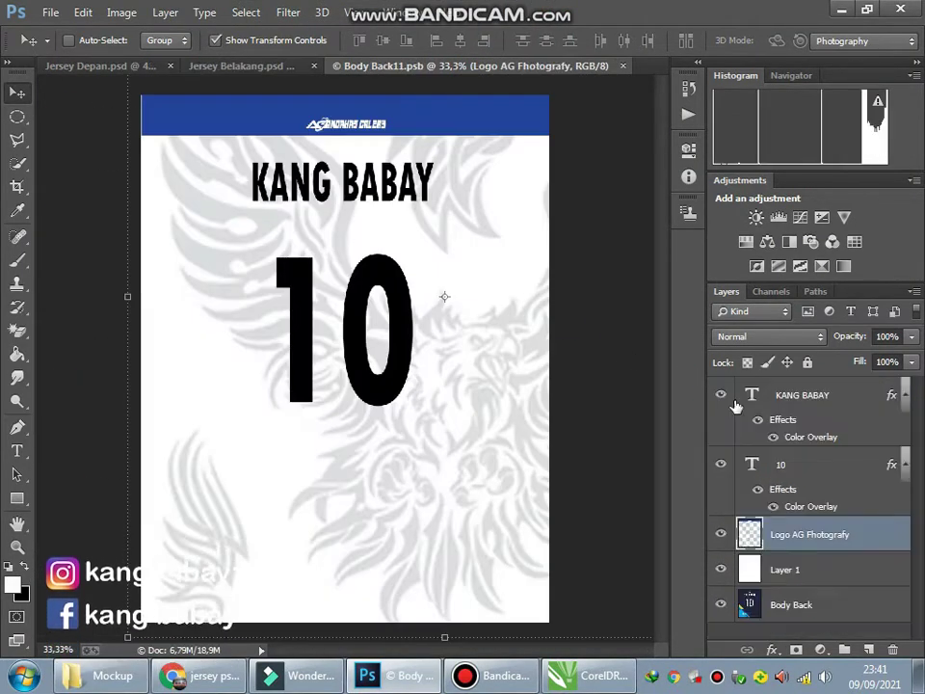
# - Merge the Logo AG Fhotografy and Layer 1 layers, and hide the merged layer and the Body Back layer
pyautogui.click(733, 397)
pyautogui.click(783, 531)
pyautogui.keyDown('shift'); pyautogui.click(789, 569); pyautogui.keyUp('shift')
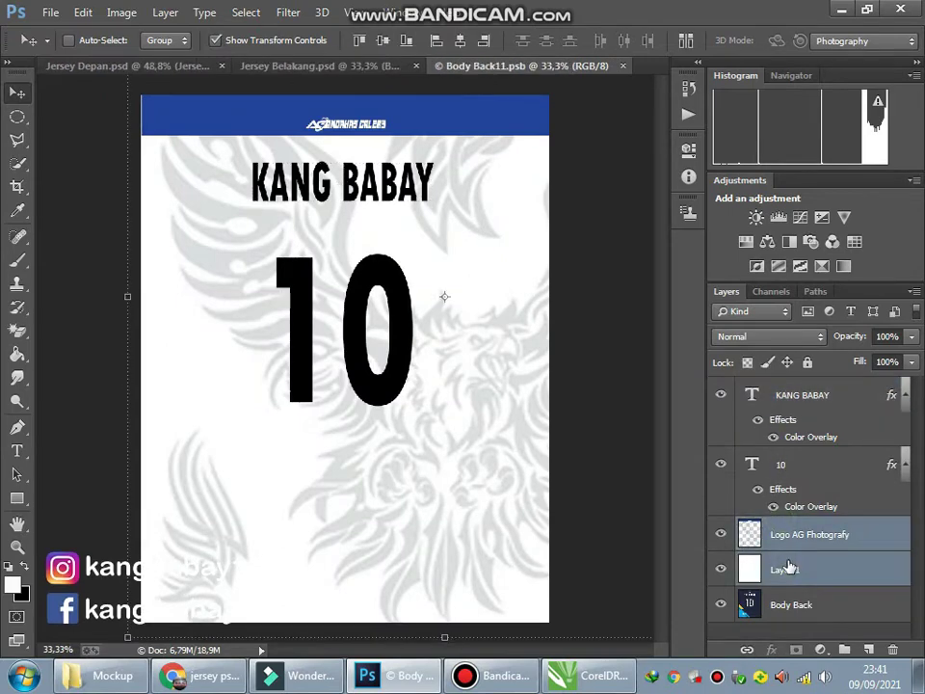
pyautogui.rightClick(785, 569)
pyautogui.click(452, 512)
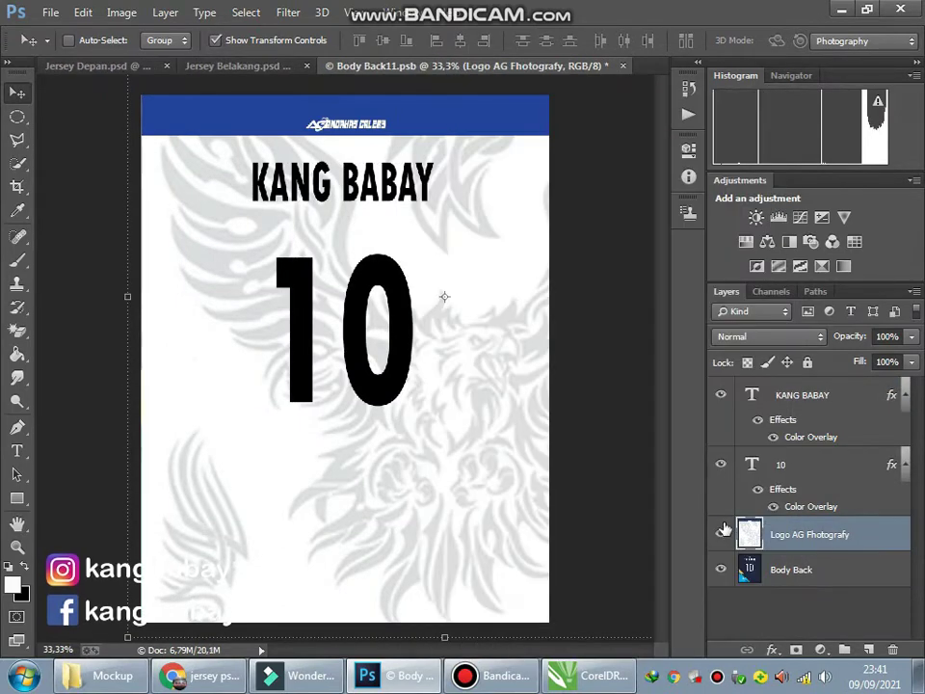
pyautogui.click(721, 534)
pyautogui.click(721, 569)
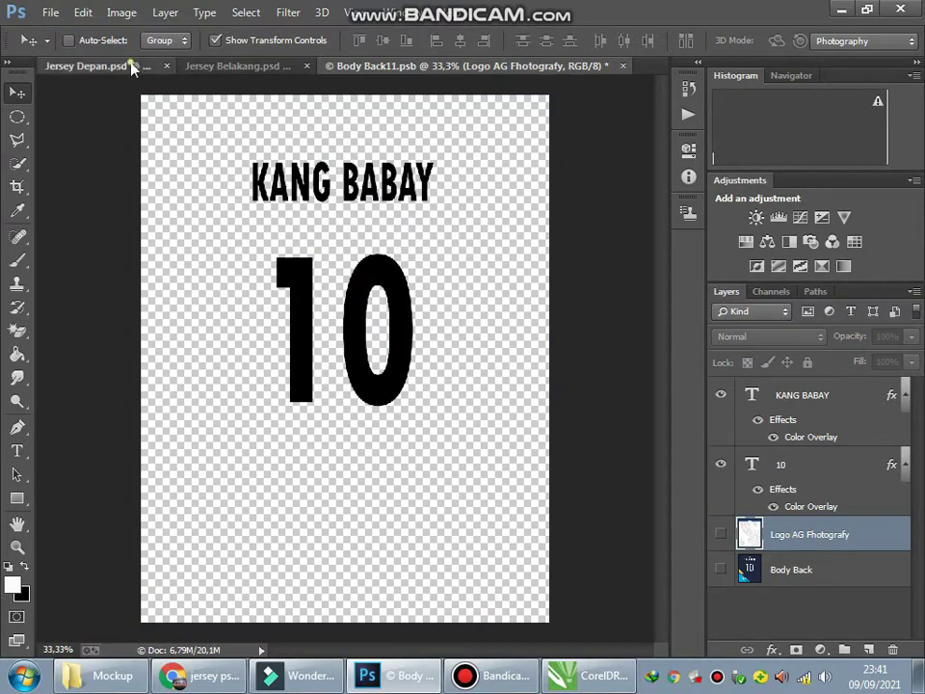
# - Switch to Jersey Depan.psd and open its Body smart object's contents
pyautogui.click(127, 64)
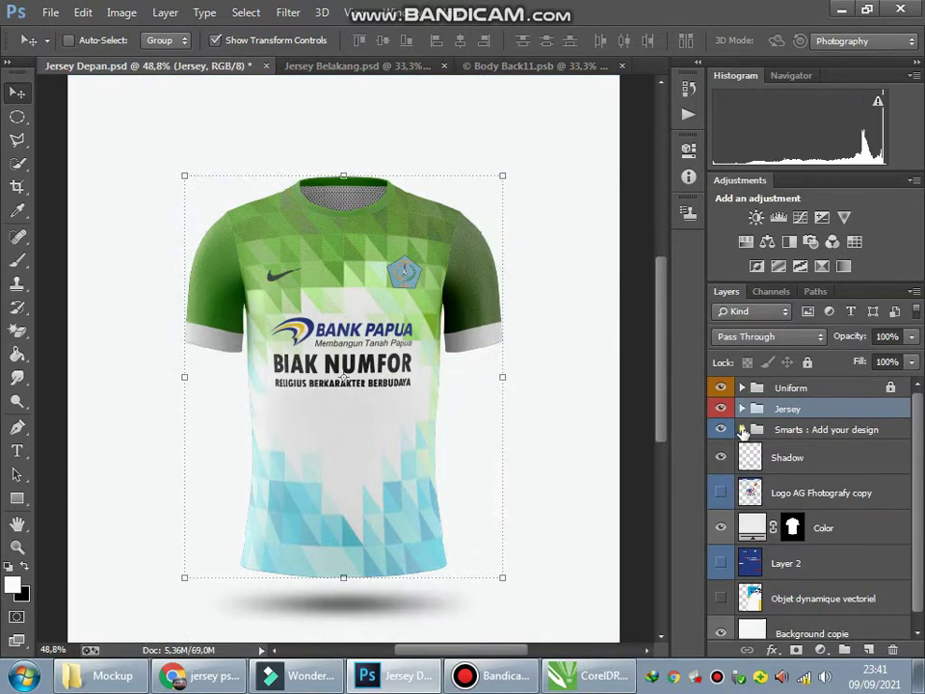
pyautogui.click(743, 429)
pyautogui.doubleClick(748, 457)
pyautogui.click(416, 273)
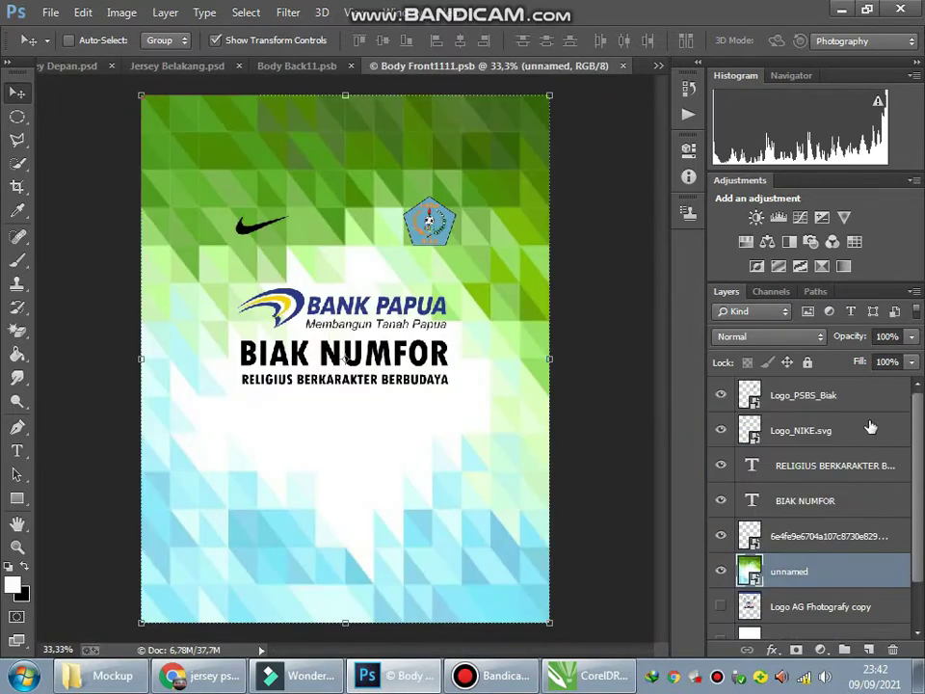
# - Try to merge the logo, text and unnamed background layers into one layer, and undo the merge
pyautogui.keyDown('shift'); pyautogui.click(810, 395); pyautogui.keyUp('shift')
pyautogui.rightClick(810, 396)
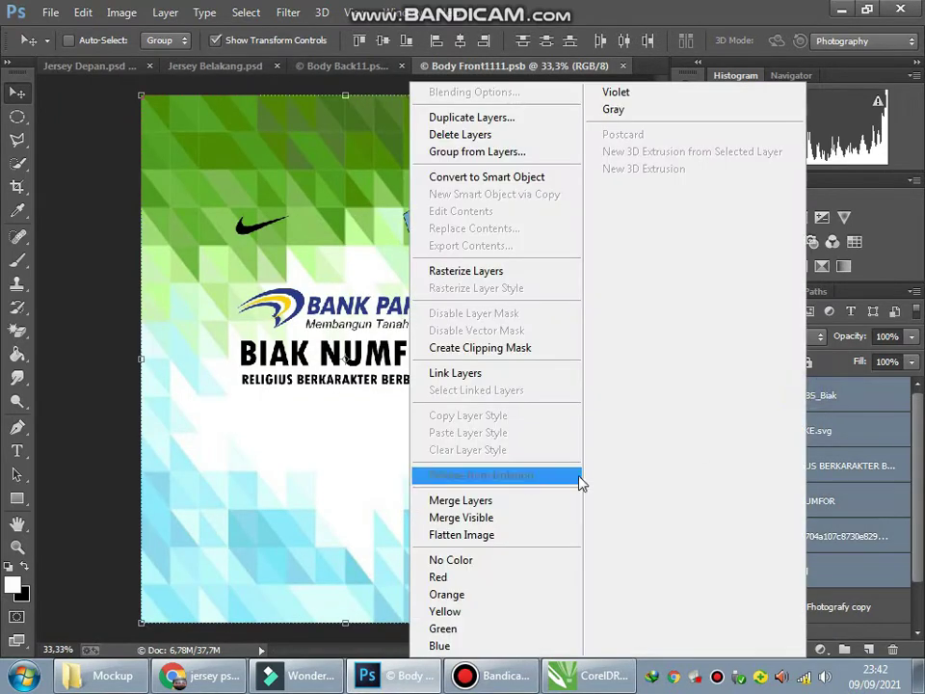
pyautogui.click(459, 500)
pyautogui.hotkey('ctrl', 'z')
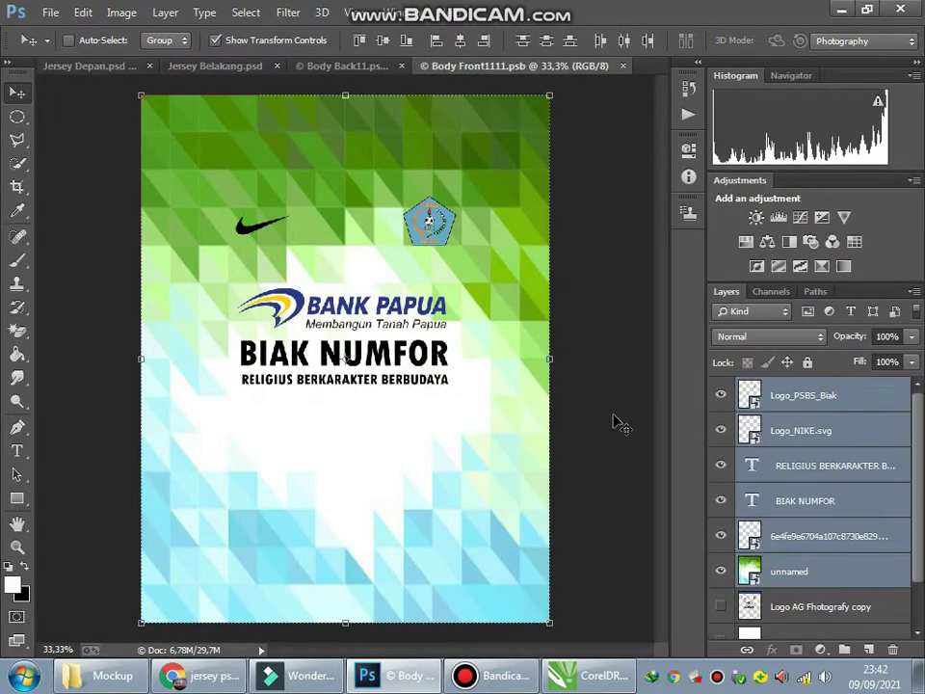
# - Copy the unnamed background layer into Body Back11.psb, fit it over the canvas beneath the texts, and close Body Front1111.psb
pyautogui.click(783, 540)
pyautogui.click(792, 571)
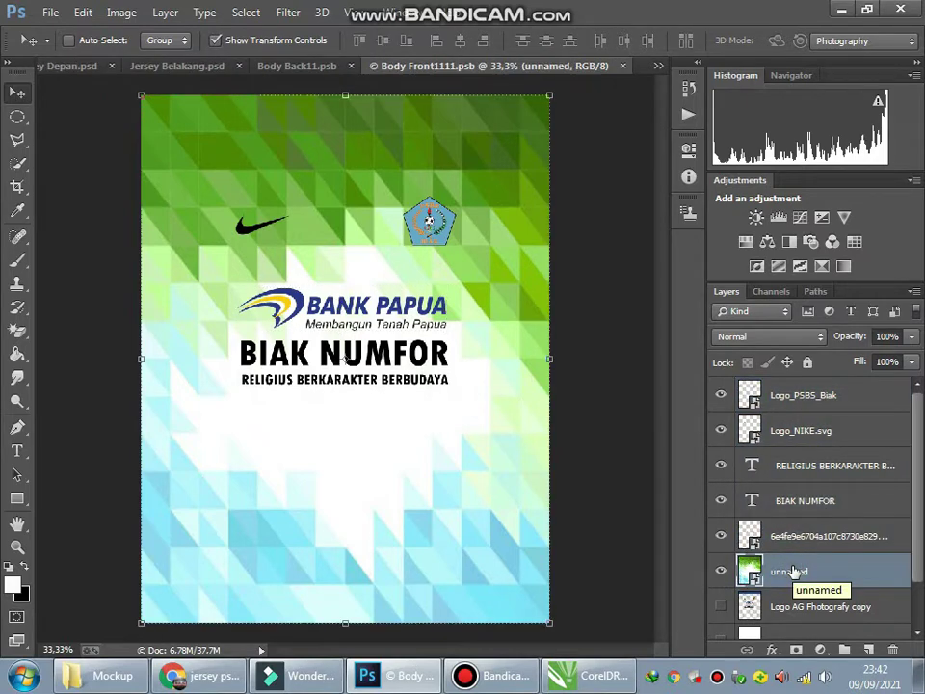
pyautogui.moveTo(369, 375); pyautogui.dragTo(437, 490)
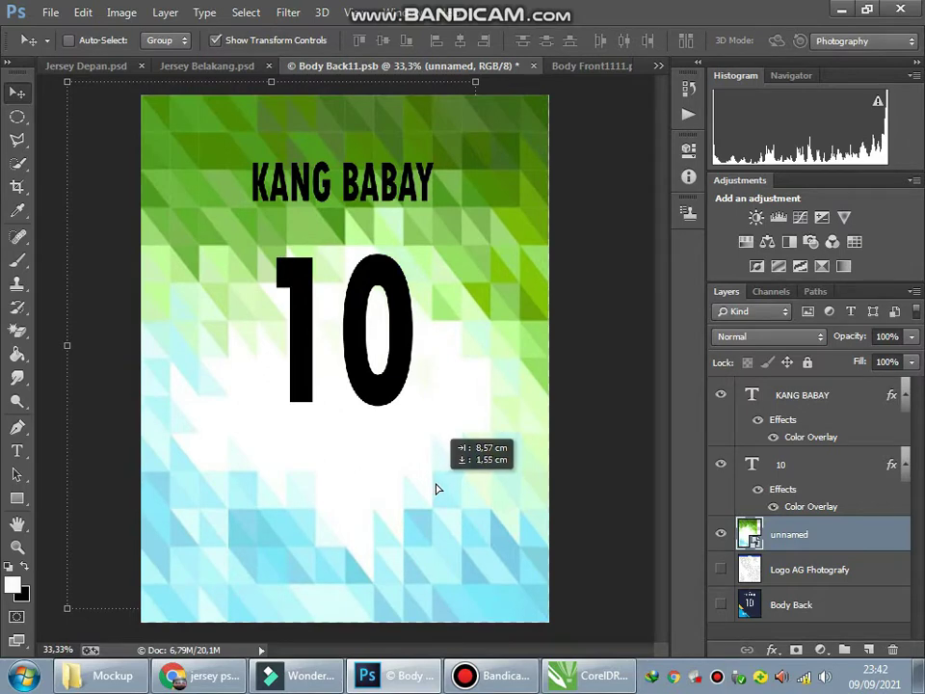
pyautogui.click(590, 66)
pyautogui.hotkey('ctrl', 'w')
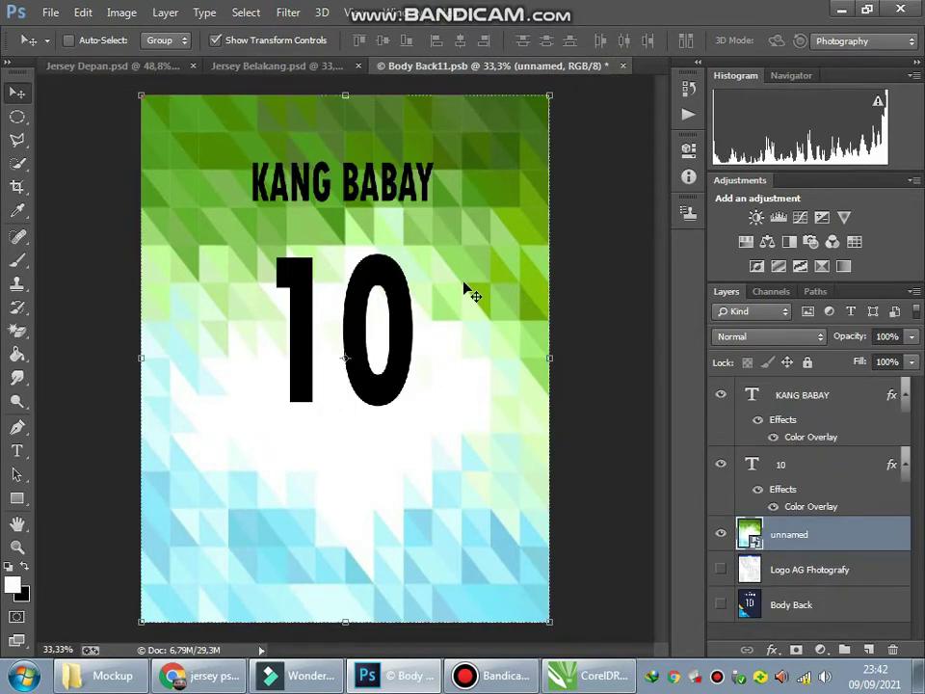
# - Mirror the unnamed background horizontally so it fills the canvas, and close the Body Back11 smart object with its changes saved
pyautogui.click(623, 66)
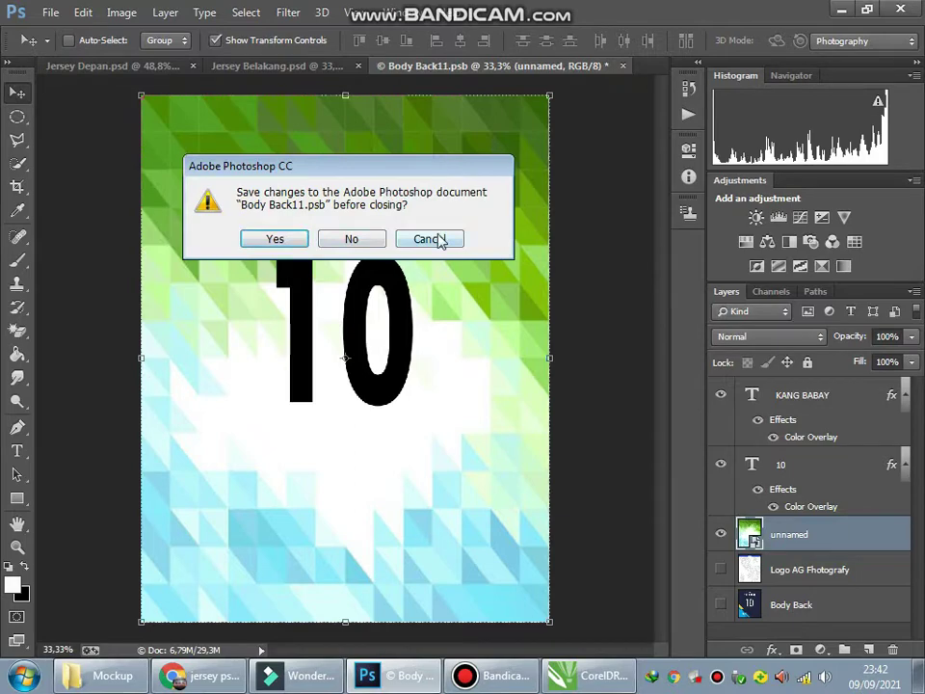
pyautogui.click(438, 239)
pyautogui.hotkey('ctrl', 't')
pyautogui.moveTo(549, 358)
pyautogui.mouseDown()
pyautogui.moveTo(140, 357)
pyautogui.moveTo(550, 358)
pyautogui.mouseUp()
pyautogui.moveTo(235, 360); pyautogui.dragTo(141, 358)
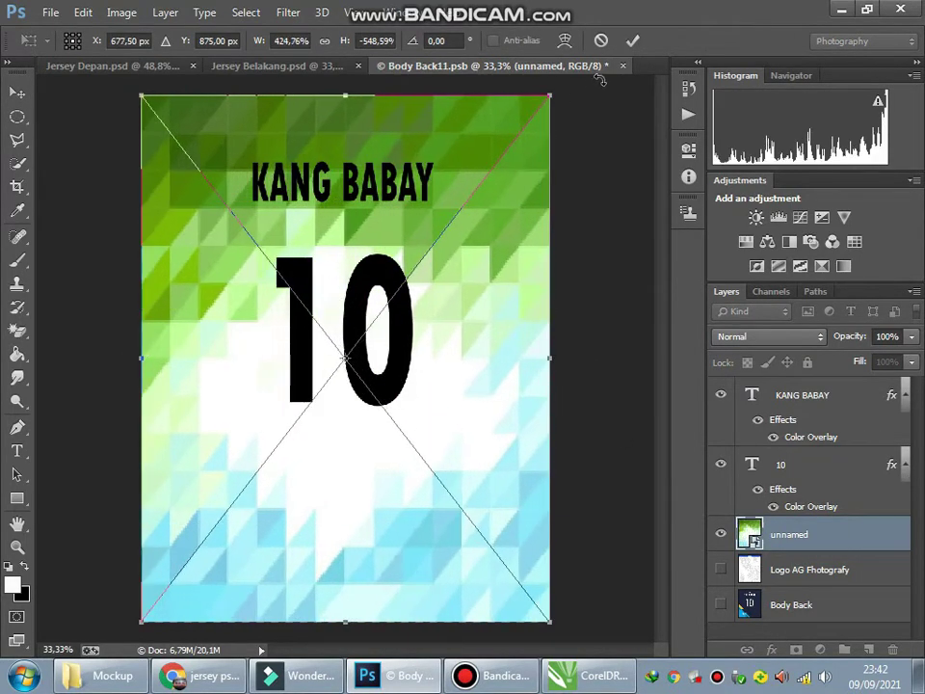
pyautogui.click(632, 41)
pyautogui.click(623, 65)
pyautogui.press('Return')
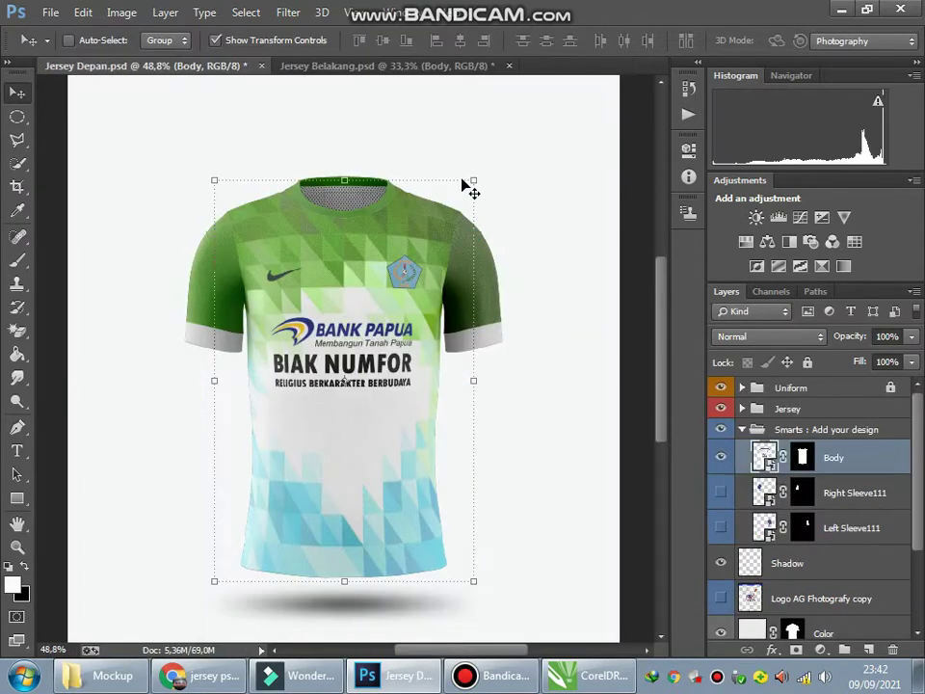
# - In Jersey Belakang.psd, hide the Right Sleeve21 and Left Sleeve12 artwork and show the Right Sleeve and Left Sleeve colour layers
pyautogui.click(407, 64)
pyautogui.scroll(3, 380, 289)
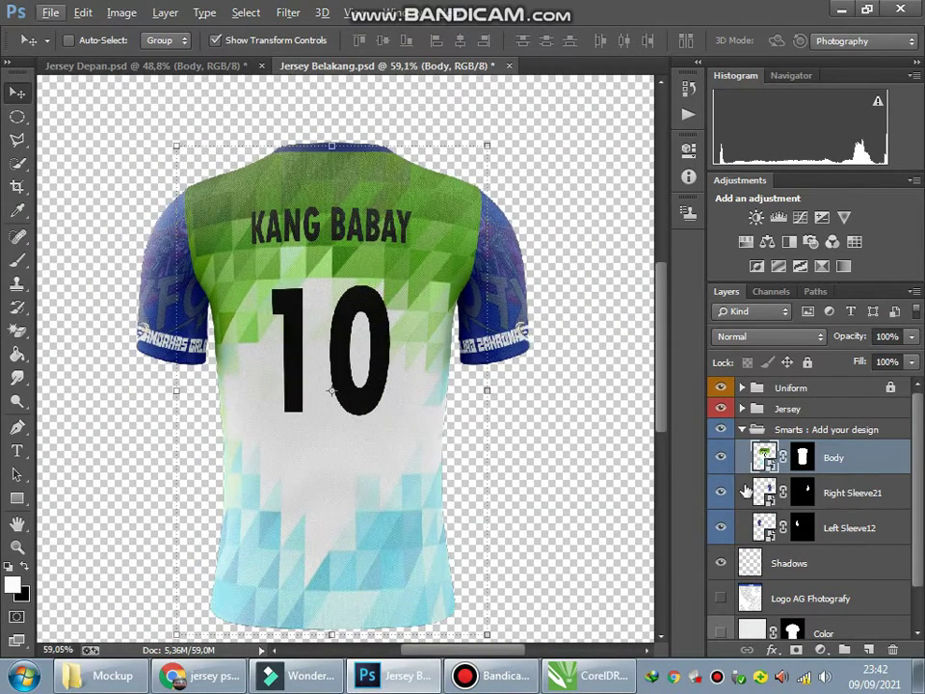
pyautogui.click(721, 493)
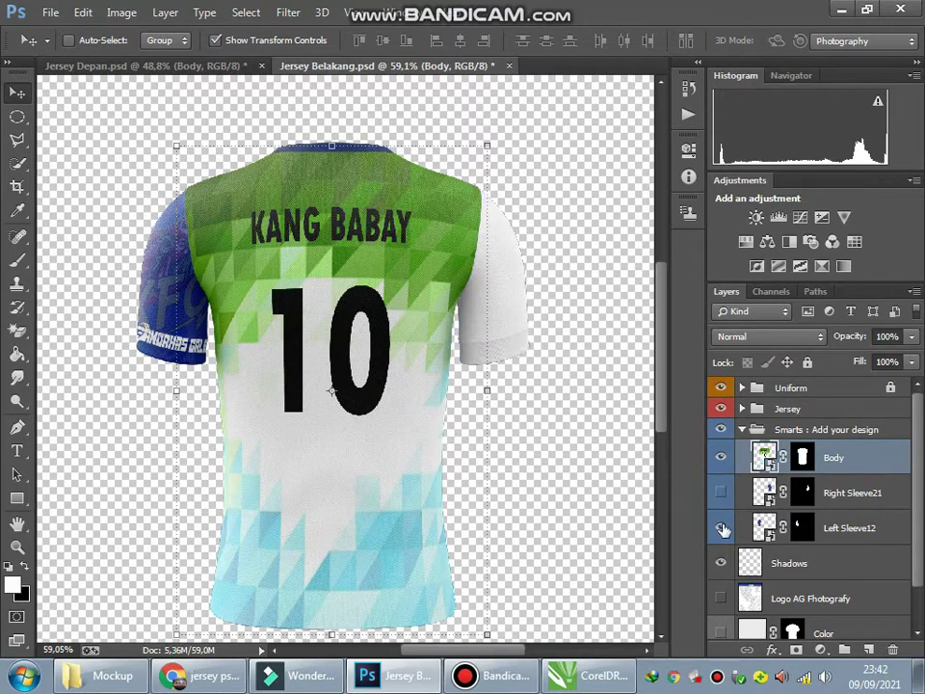
pyautogui.click(721, 527)
pyautogui.click(742, 429)
pyautogui.click(741, 409)
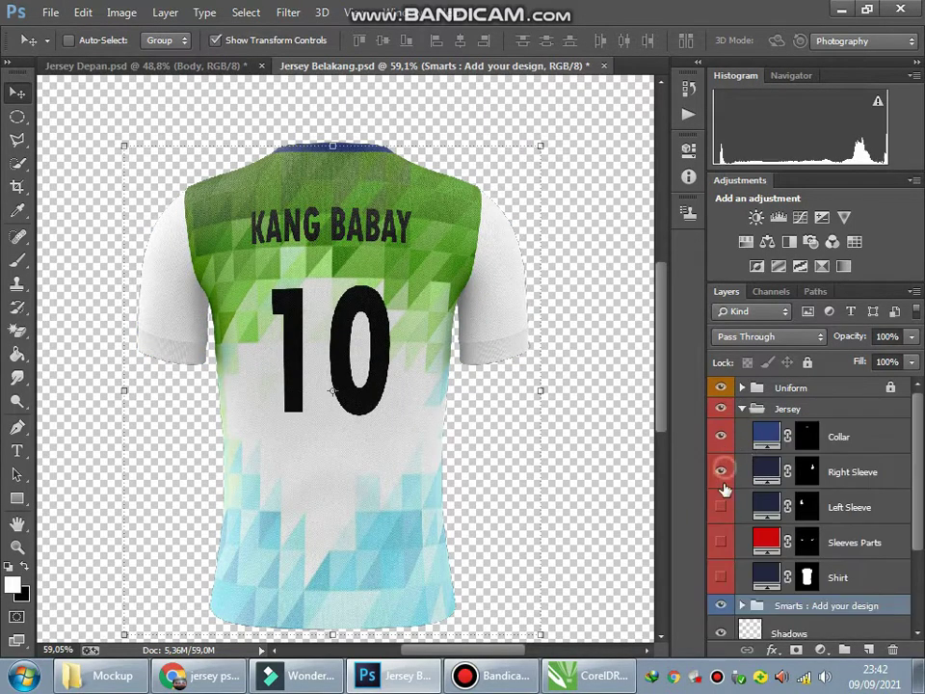
pyautogui.click(721, 506)
# - Recolour the back mockup's Right Sleeve layer to green 5ea32d
pyautogui.click(766, 472)
pyautogui.doubleClick(767, 471)
pyautogui.moveTo(492, 230); pyautogui.dragTo(526, 227)
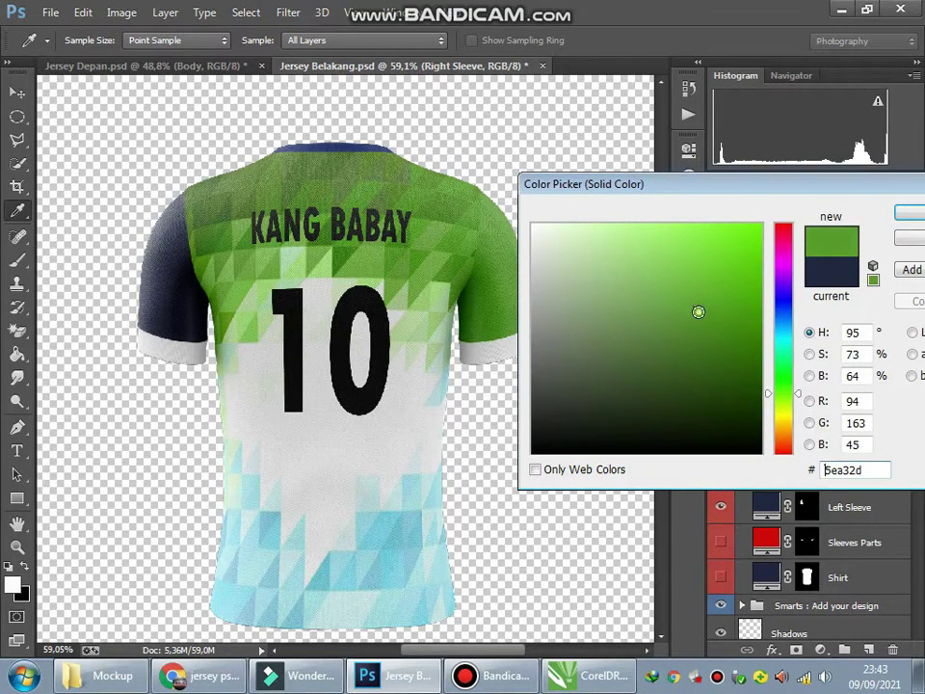
pyautogui.click(910, 213)
# - Recolour the back mockup's Left Sleeve layer to dark green 37561c
pyautogui.doubleClick(768, 500)
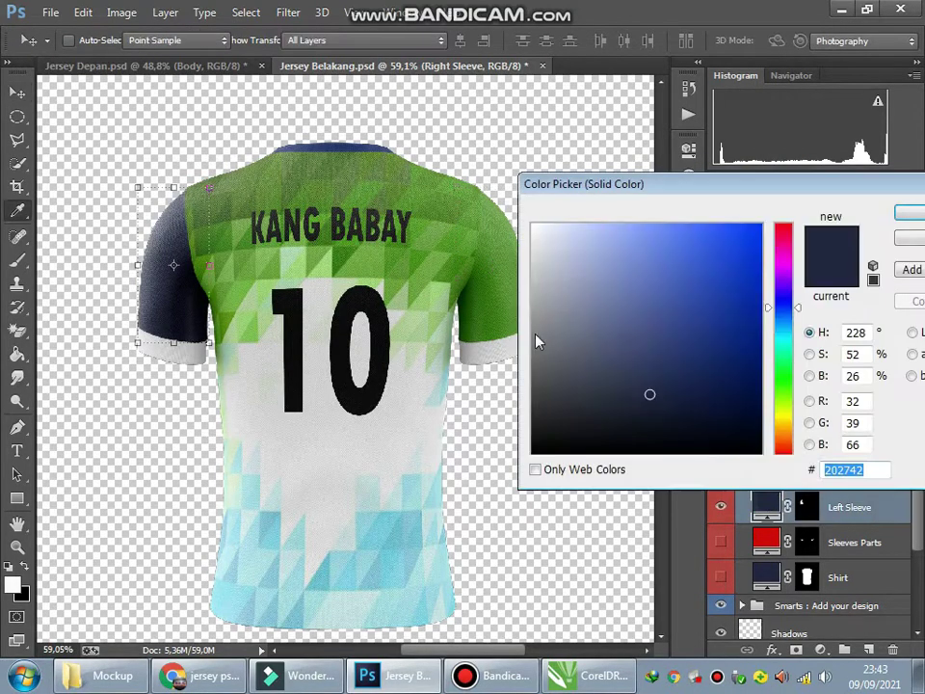
pyautogui.click(191, 205)
pyautogui.click(208, 208)
pyautogui.moveTo(637, 352)
pyautogui.mouseDown()
pyautogui.moveTo(651, 358)
pyautogui.moveTo(651, 376)
pyautogui.moveTo(661, 365)
pyautogui.moveTo(685, 376)
pyautogui.mouseUp()
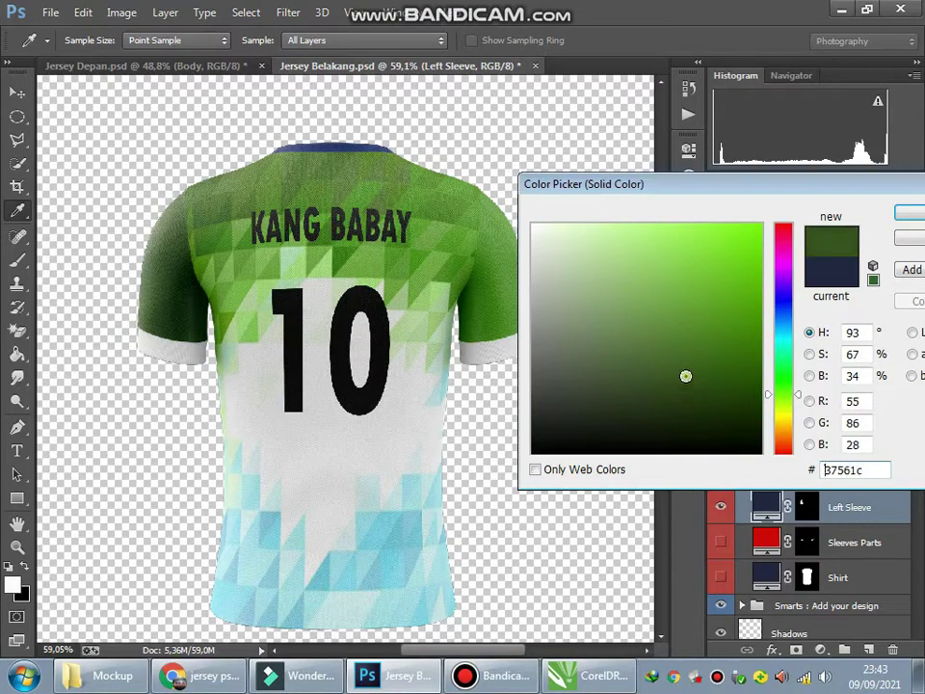
pyautogui.press('Return')
# - Recolour the back mockup's Collar layer with a green sampled from just below the player name
pyautogui.doubleClick(768, 438)
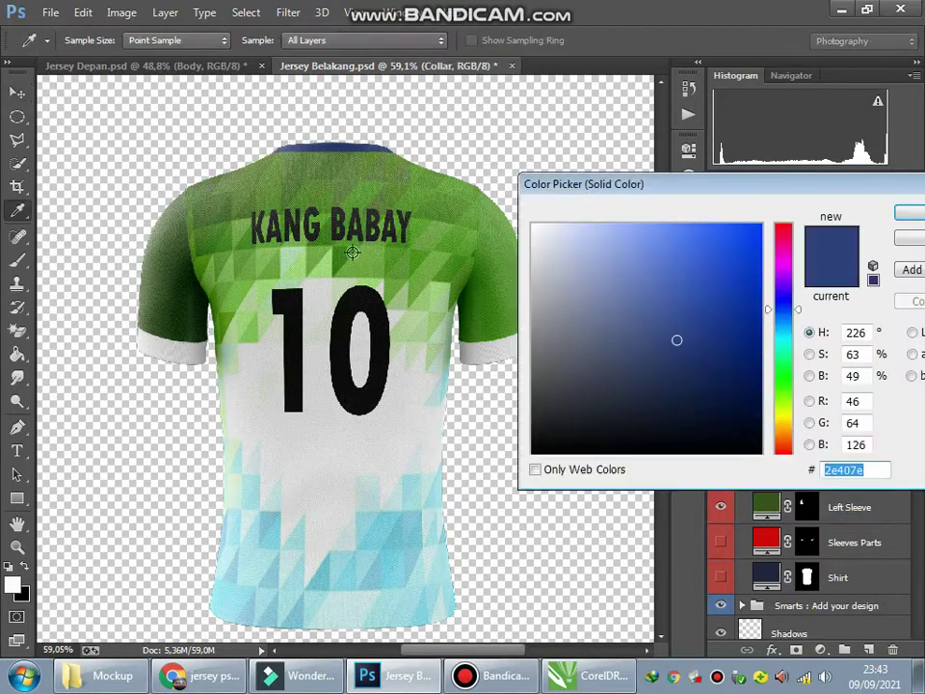
pyautogui.click(347, 252)
pyautogui.click(909, 216)
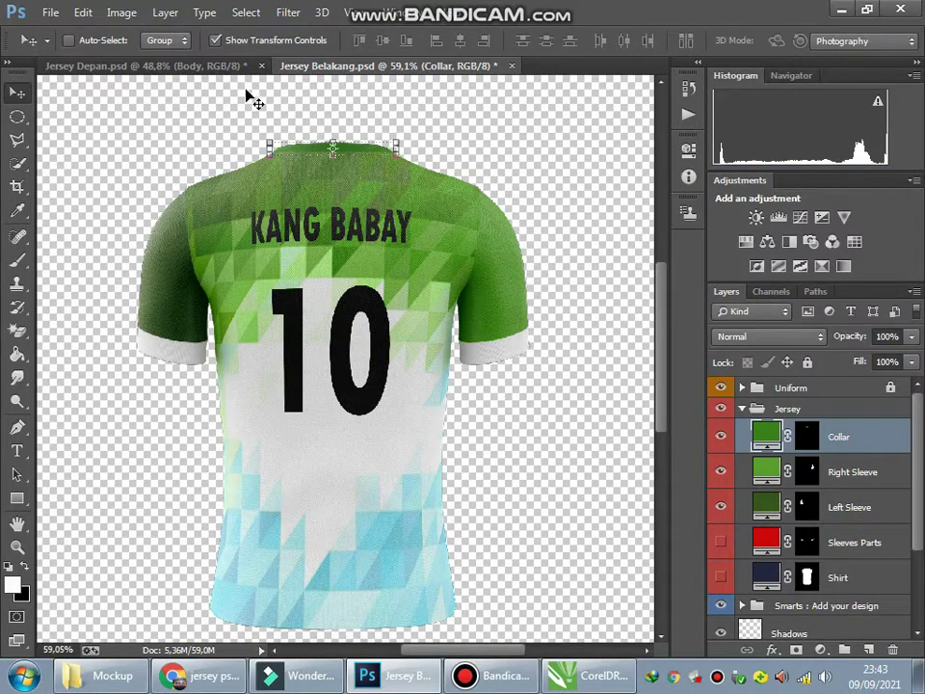
# - In Jersey Depan.psd, show the Sleeves Parts colour layer in the Jersey group
pyautogui.click(144, 65)
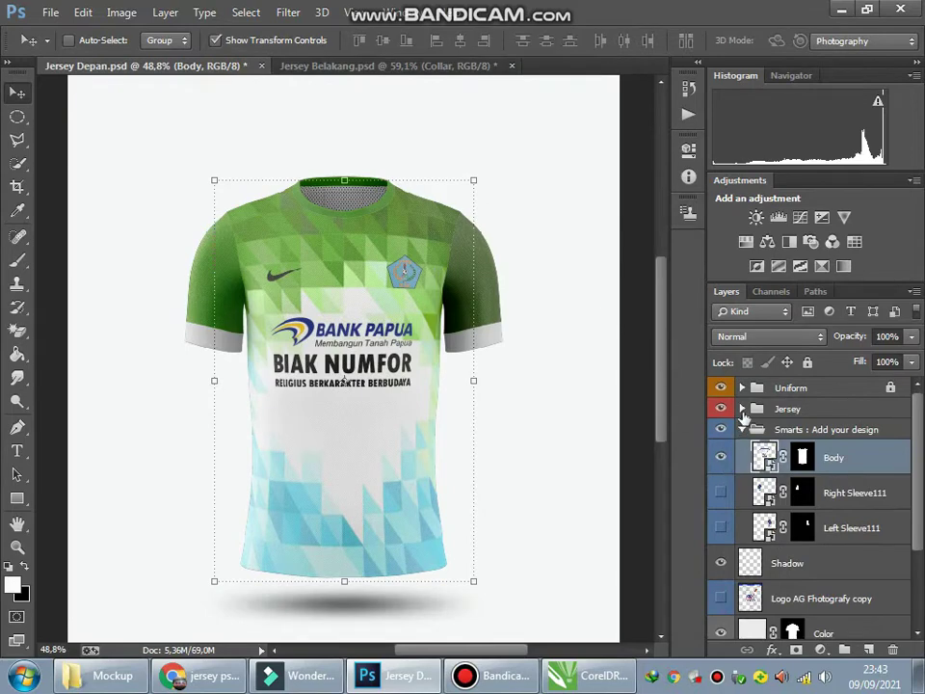
pyautogui.click(742, 430)
pyautogui.click(743, 409)
pyautogui.click(721, 545)
pyautogui.click(747, 540)
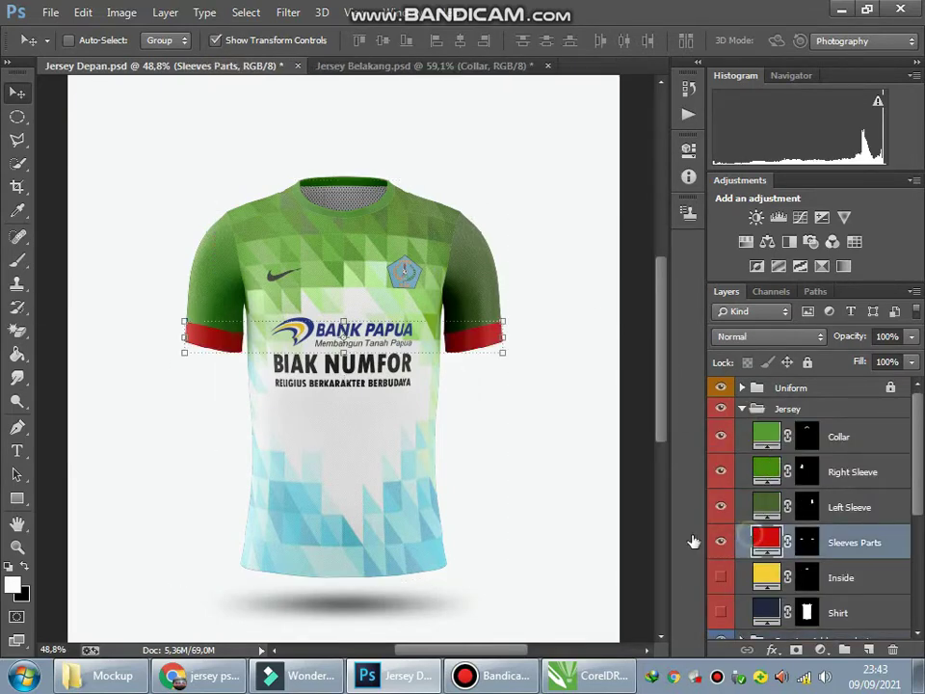
pyautogui.doubleClick(741, 550)
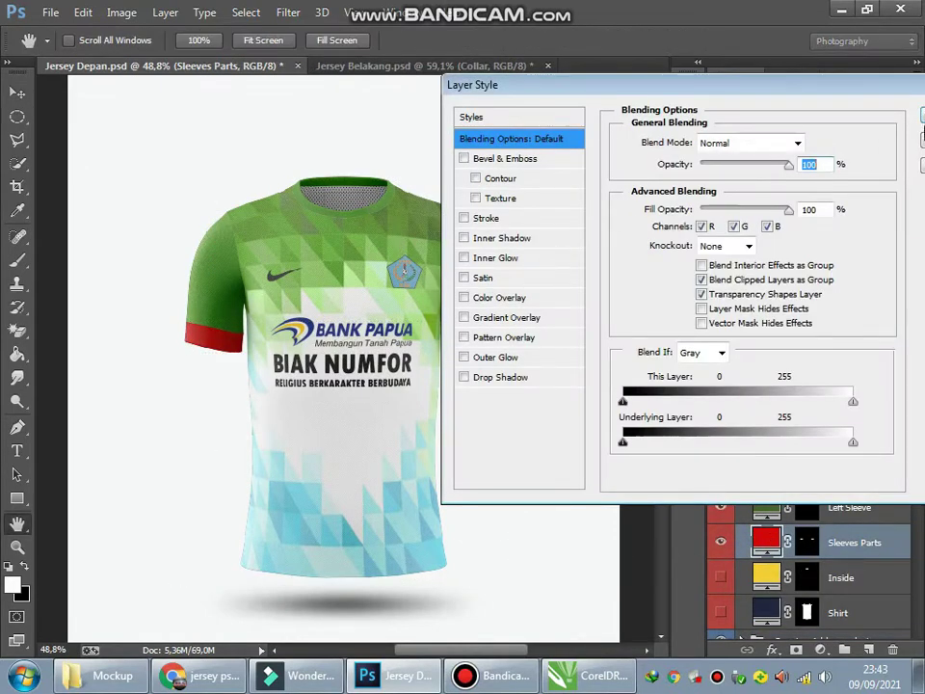
pyautogui.press('Escape')
# - Recolour the front mockup's Sleeves Parts layer to green 5da31b, sampling jersey colours to find a matching cuff shade
pyautogui.doubleClick(767, 541)
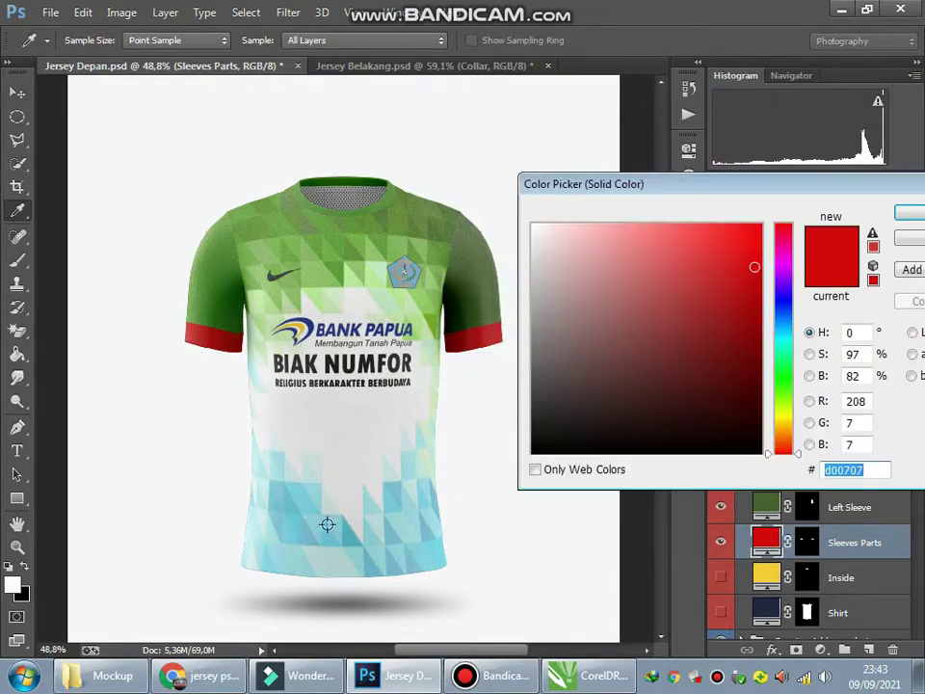
pyautogui.click(293, 505)
pyautogui.click(286, 207)
pyautogui.click(262, 199)
pyautogui.click(370, 403)
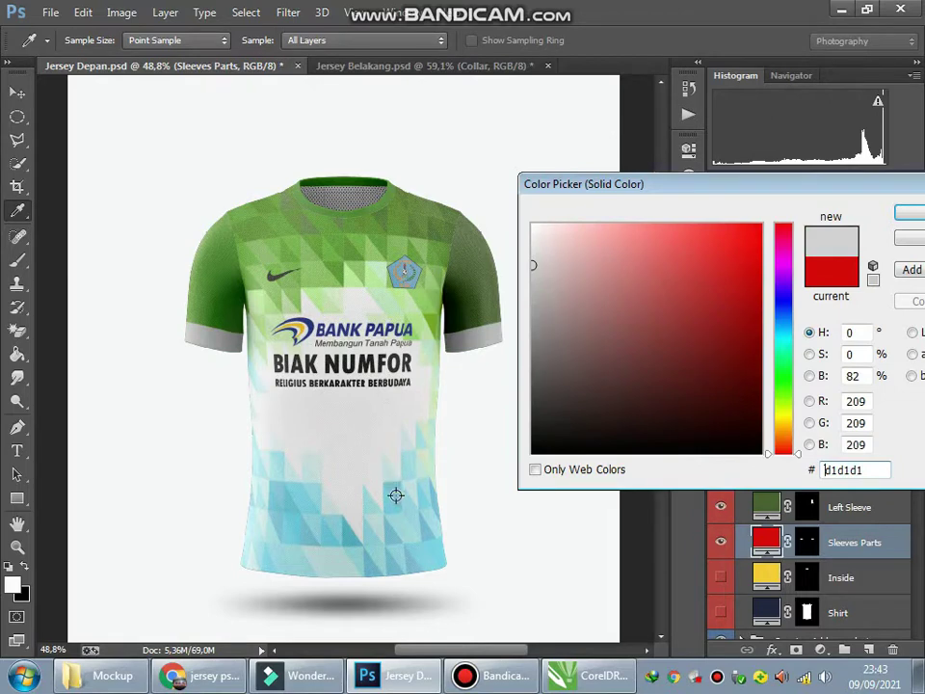
pyautogui.click(398, 502)
pyautogui.click(339, 267)
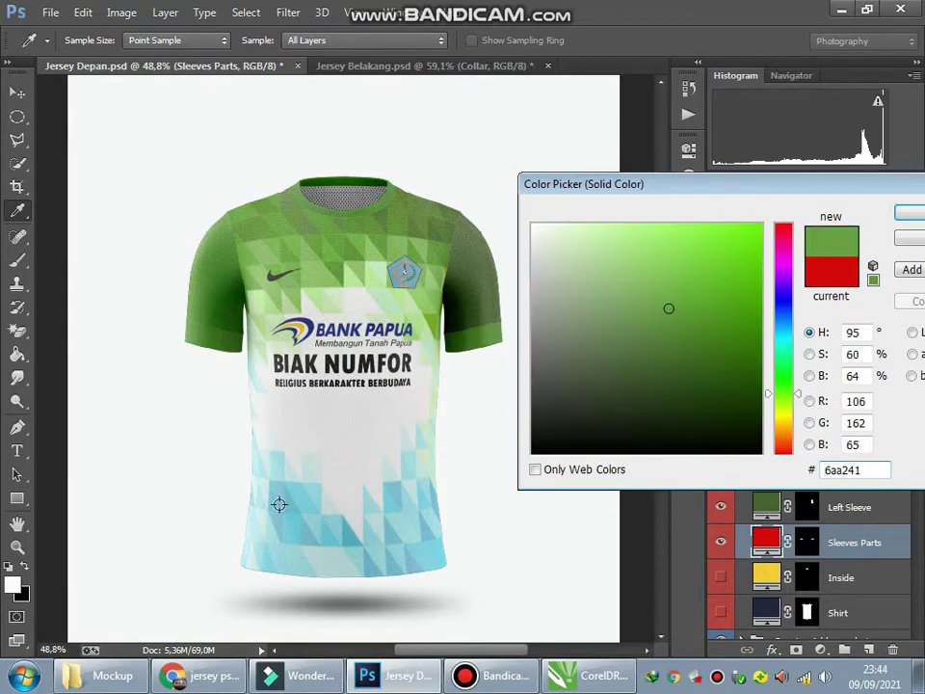
pyautogui.click(349, 542)
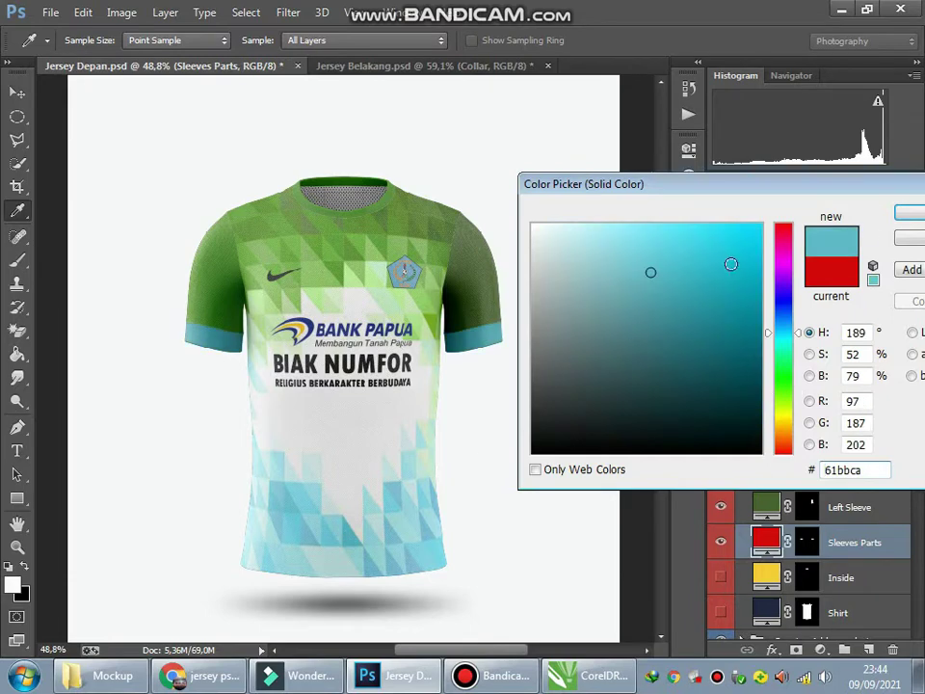
pyautogui.click(301, 226)
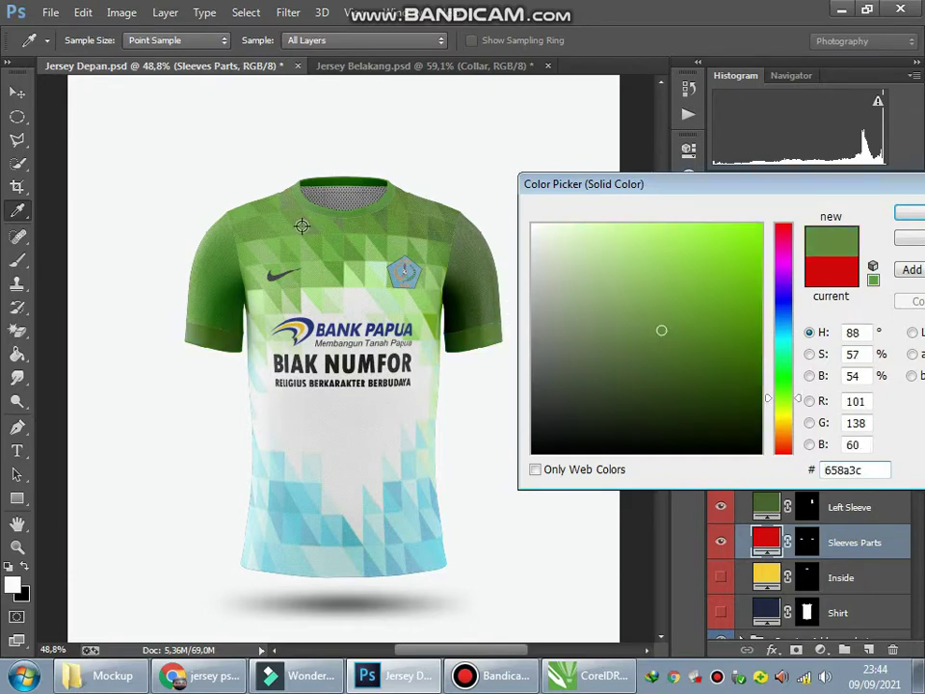
pyautogui.click(473, 291)
pyautogui.click(479, 279)
pyautogui.moveTo(672, 350)
pyautogui.mouseDown()
pyautogui.moveTo(674, 339)
pyautogui.moveTo(651, 327)
pyautogui.moveTo(710, 295)
pyautogui.moveTo(718, 306)
pyautogui.mouseUp()
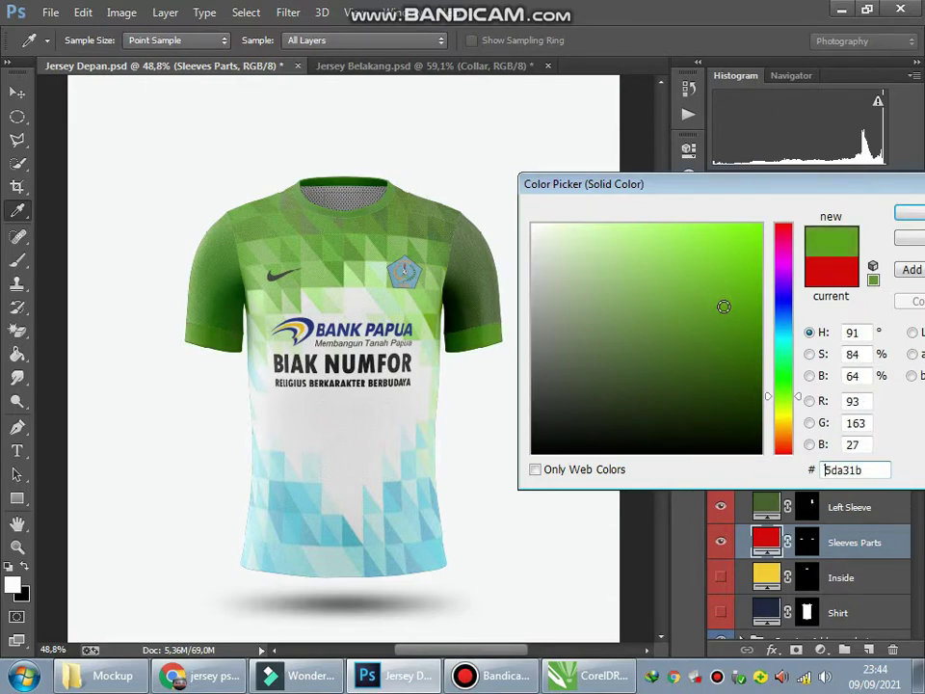
pyautogui.click(912, 214)
# - In Jersey Belakang.psd, show the Sleeves Parts layer and recolour it to green 5bab22
pyautogui.hotkey('ctrl', 'Tab')
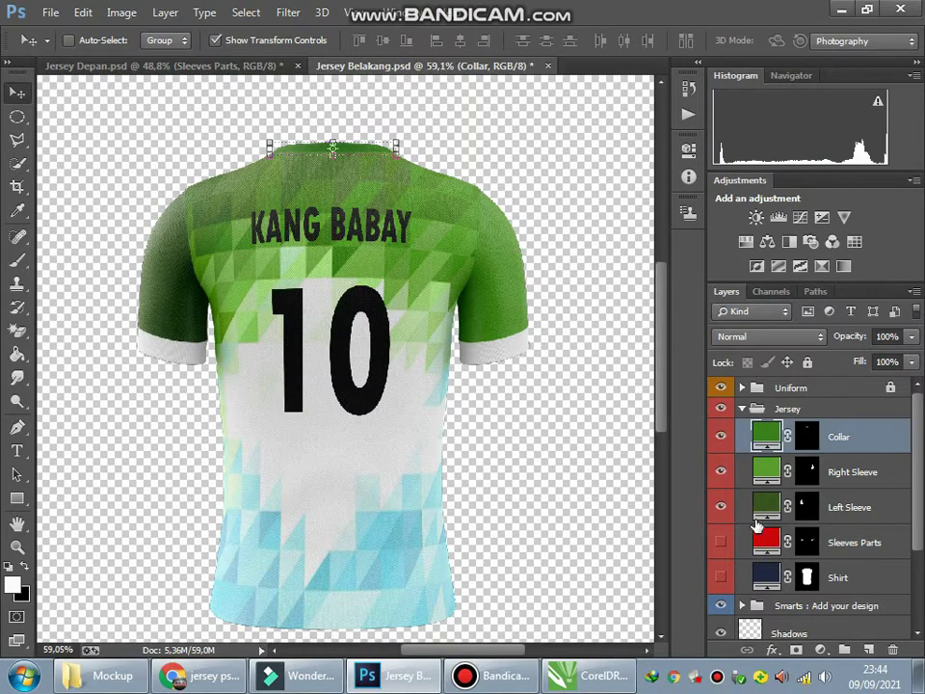
pyautogui.click(721, 542)
pyautogui.doubleClick(766, 542)
pyautogui.click(362, 246)
pyautogui.moveTo(712, 335)
pyautogui.mouseDown()
pyautogui.moveTo(718, 302)
pyautogui.moveTo(726, 309)
pyautogui.mouseUp()
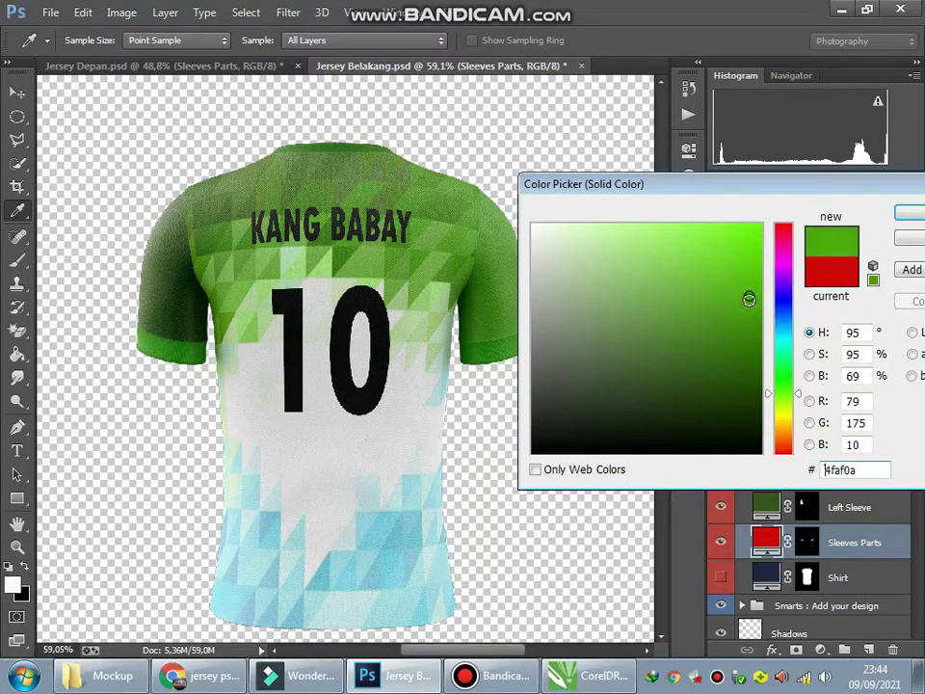
pyautogui.moveTo(721, 299); pyautogui.dragTo(704, 304)
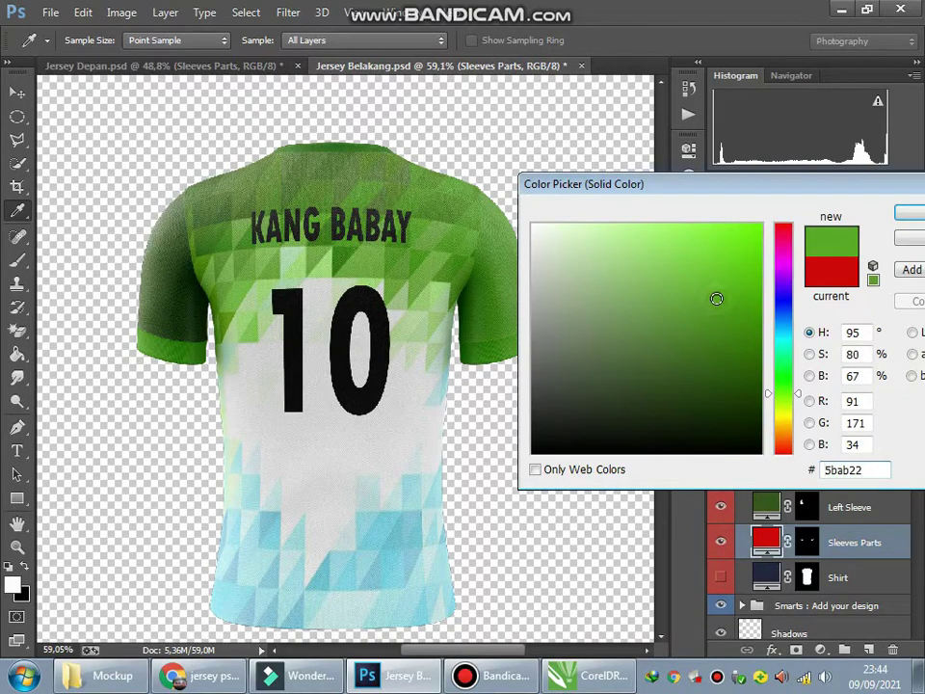
pyautogui.click(899, 220)
pyautogui.press('v')
pyautogui.scroll(-2, 390, 244)
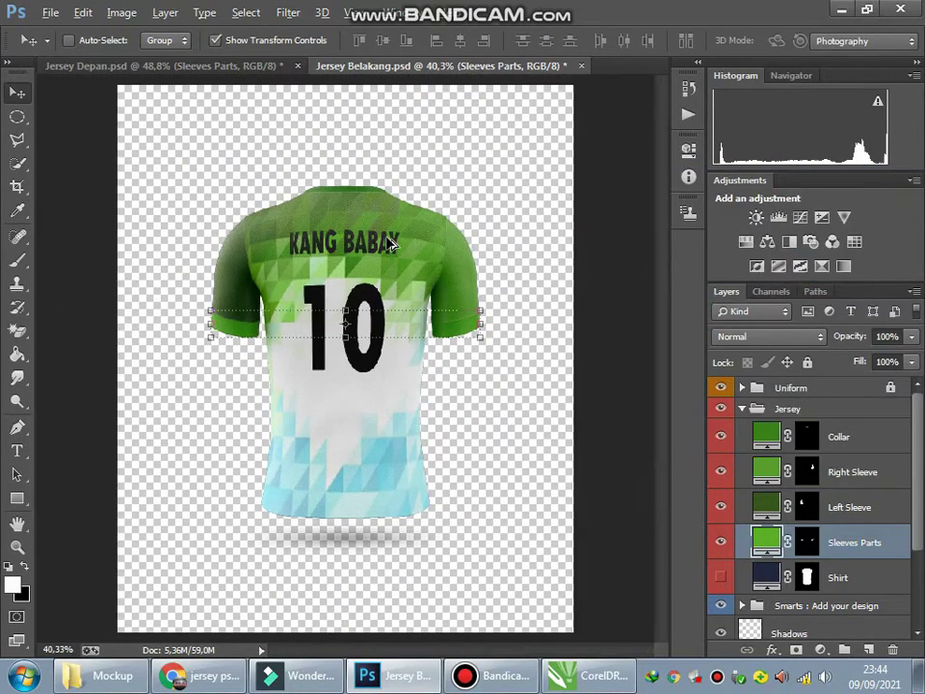
# - Open the back mockup's Body artwork for editing and collapse the effects lists of the name and number text layers
pyautogui.click(742, 410)
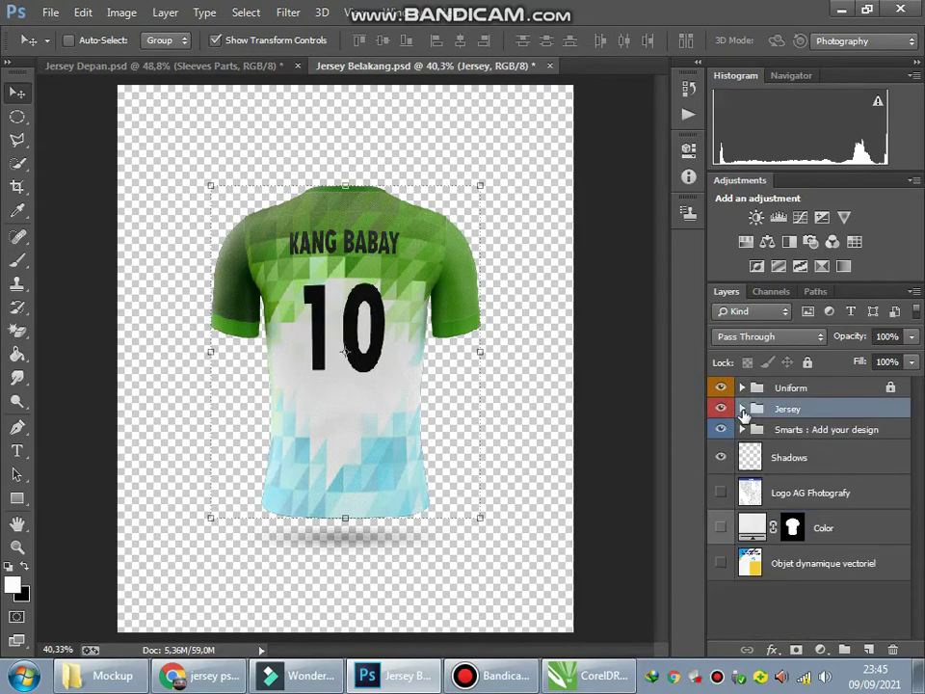
pyautogui.click(743, 430)
pyautogui.doubleClick(768, 431)
pyautogui.press('Return')
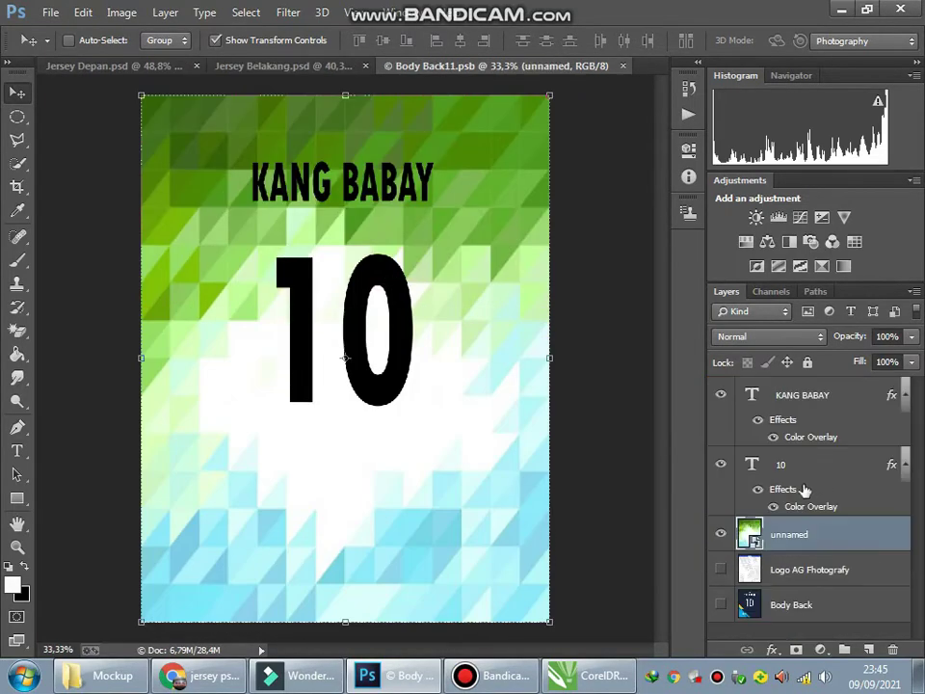
pyautogui.keyDown('shift'); pyautogui.click(788, 399); pyautogui.keyUp('shift')
pyautogui.rightClick(789, 399)
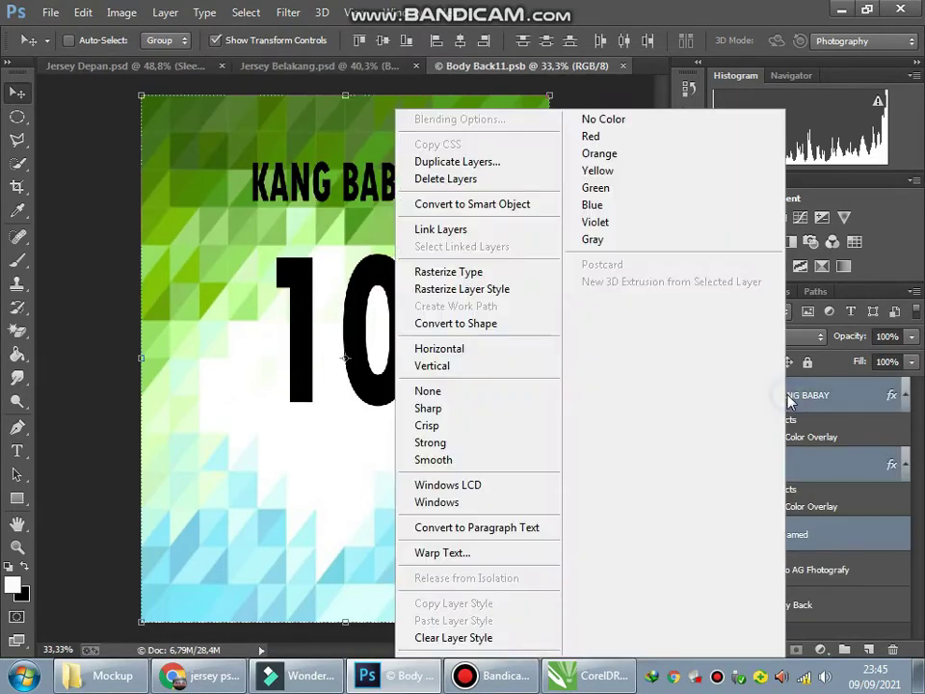
pyautogui.click(810, 549)
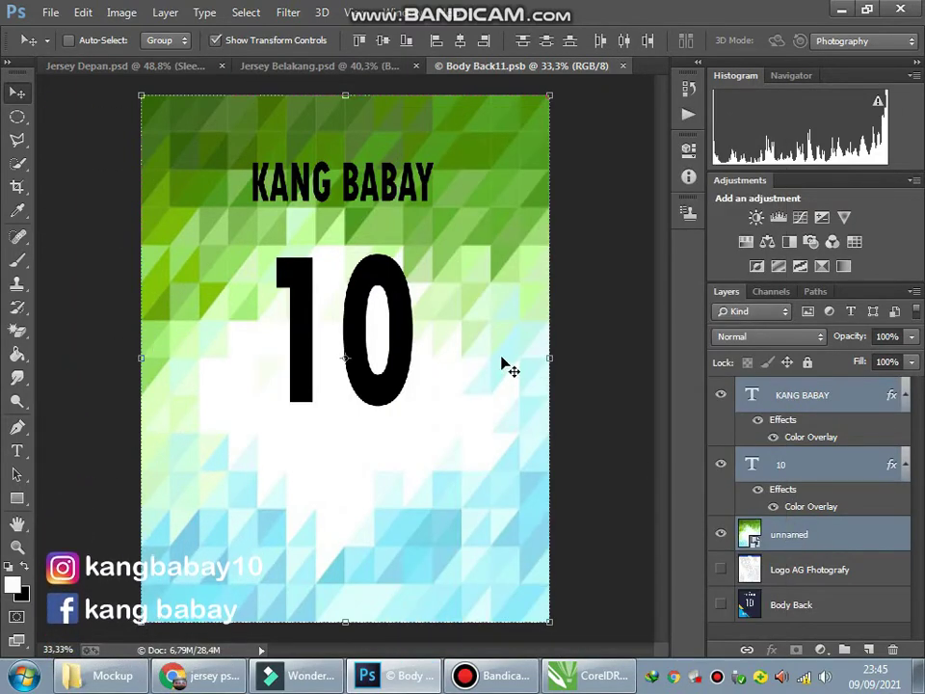
pyautogui.keyDown('alt'); pyautogui.click(906, 398); pyautogui.keyUp('alt')
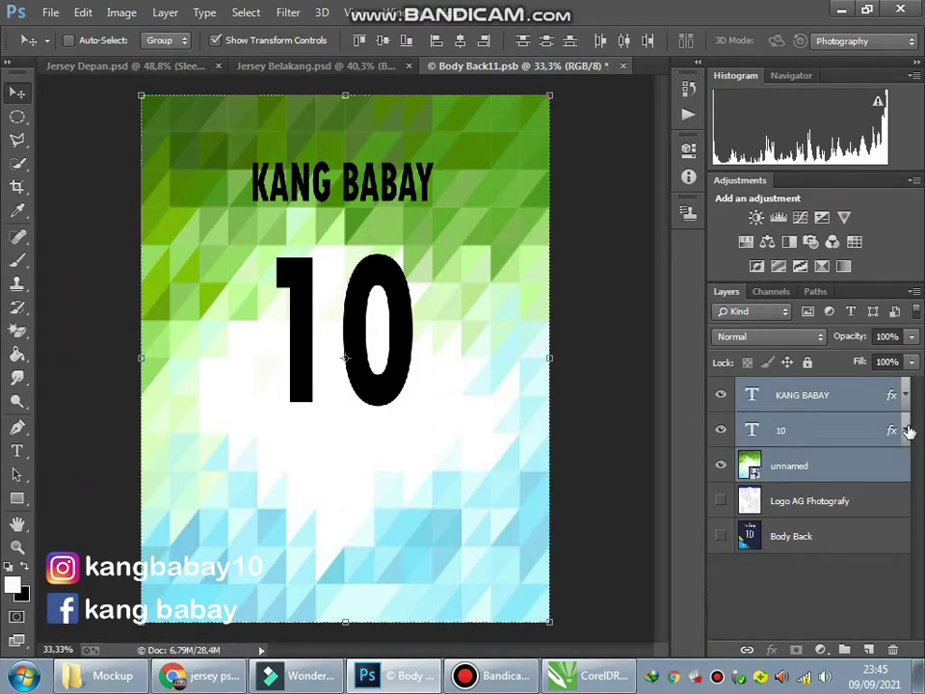
# - Copy the unnamed pattern layer into Jersey Belakang.psd as a full-canvas background below the Shadows layer, and close Body Back11.psb
pyautogui.click(794, 472)
pyautogui.hotkey('ctrl', 's')
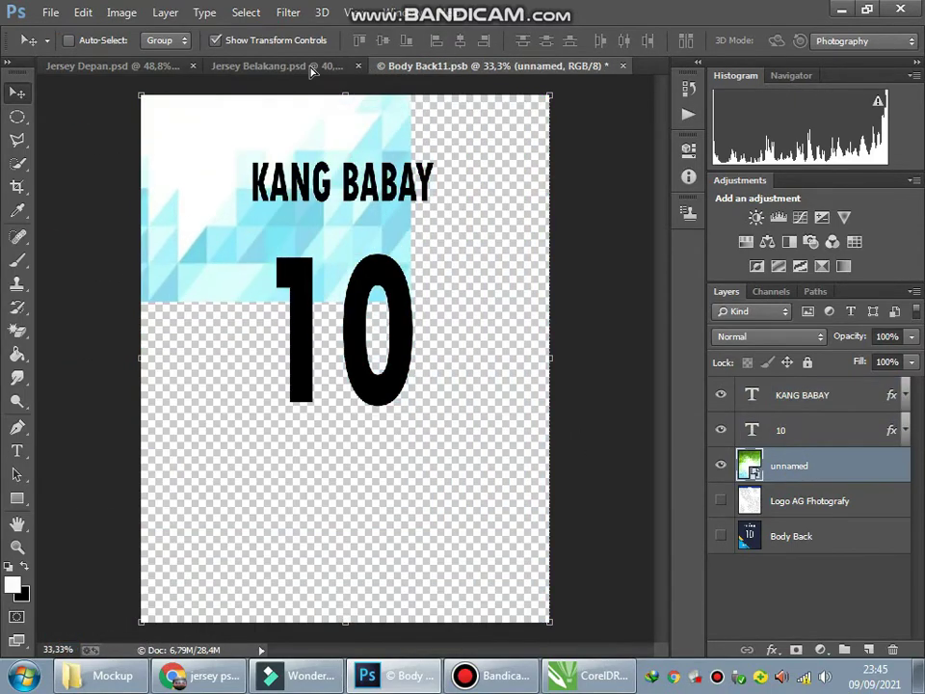
pyautogui.click(241, 63)
pyautogui.moveTo(167, 299); pyautogui.dragTo(453, 401)
pyautogui.moveTo(768, 463); pyautogui.dragTo(818, 609)
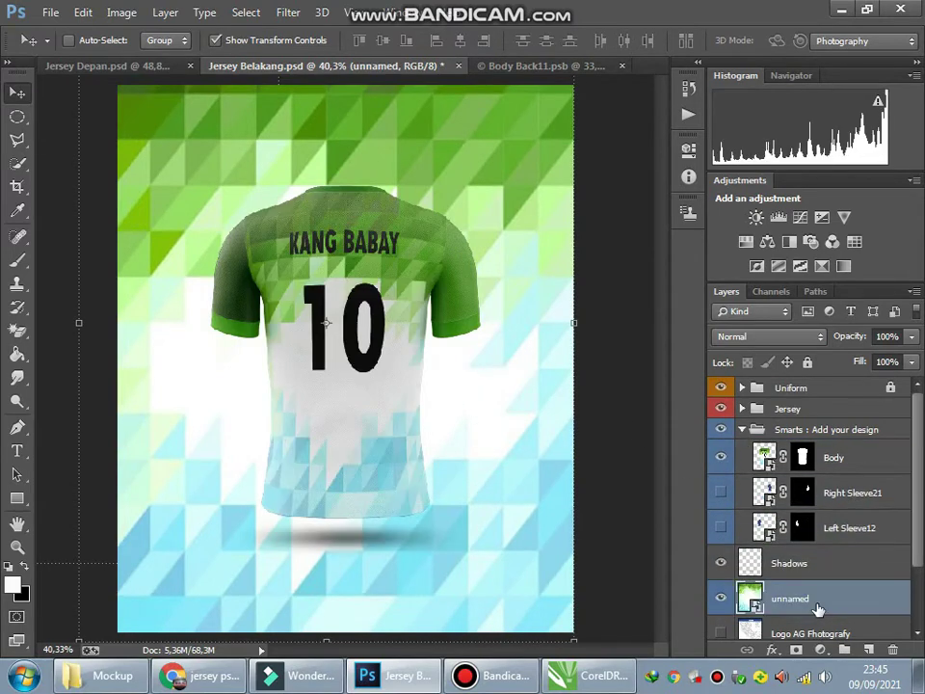
pyautogui.click(622, 66)
pyautogui.click(273, 237)
# - Open the Body artwork of Jersey Depan.psd and merge its logo, text and pattern background layers into one layer
pyautogui.click(106, 66)
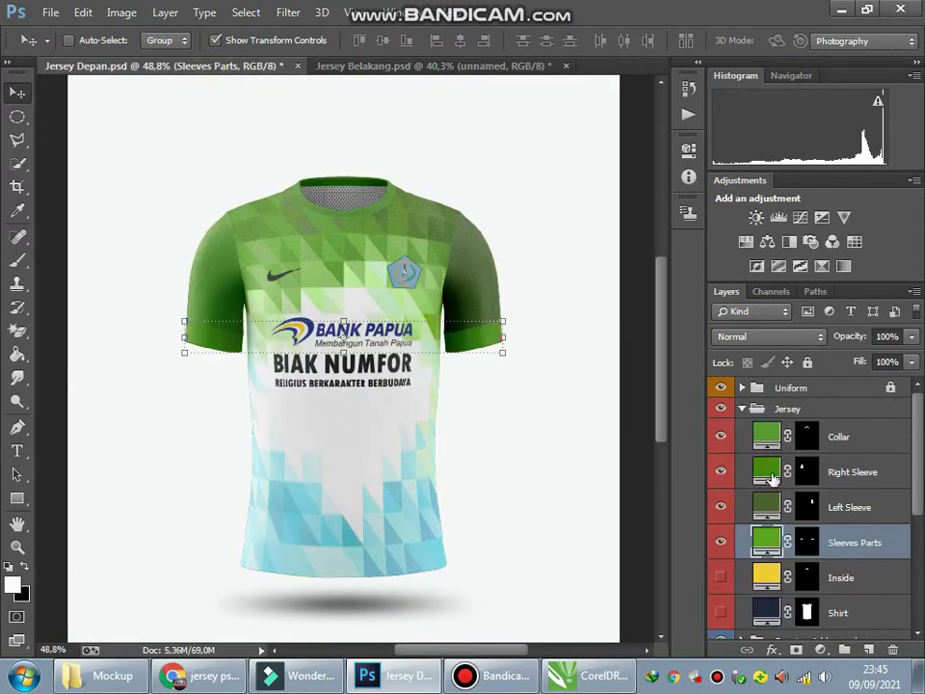
pyautogui.click(743, 409)
pyautogui.click(741, 420)
pyautogui.doubleClick(766, 444)
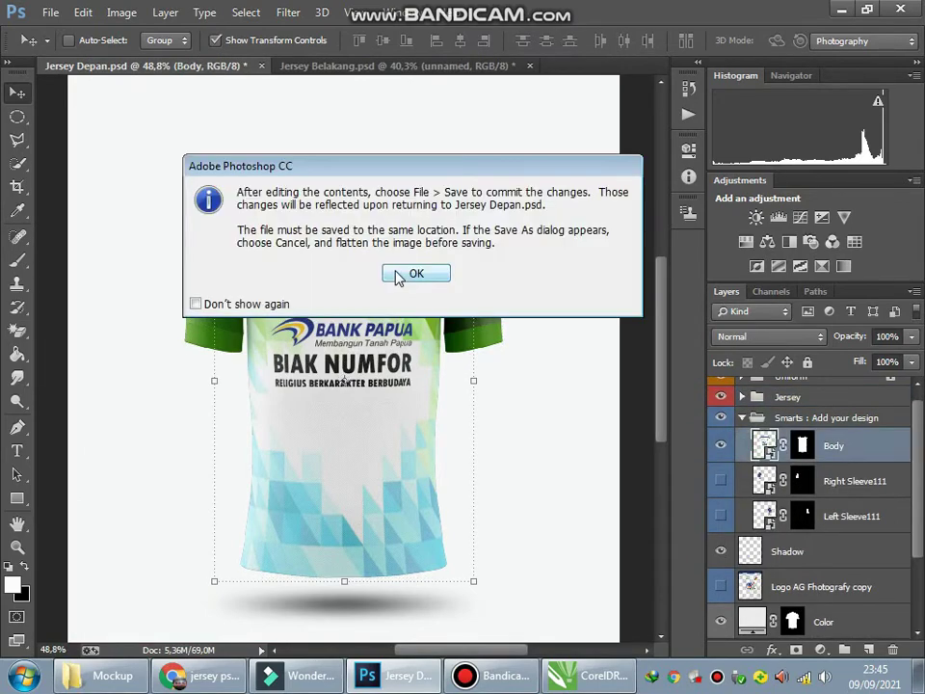
pyautogui.press('Return')
pyautogui.scroll(1, 774, 528)
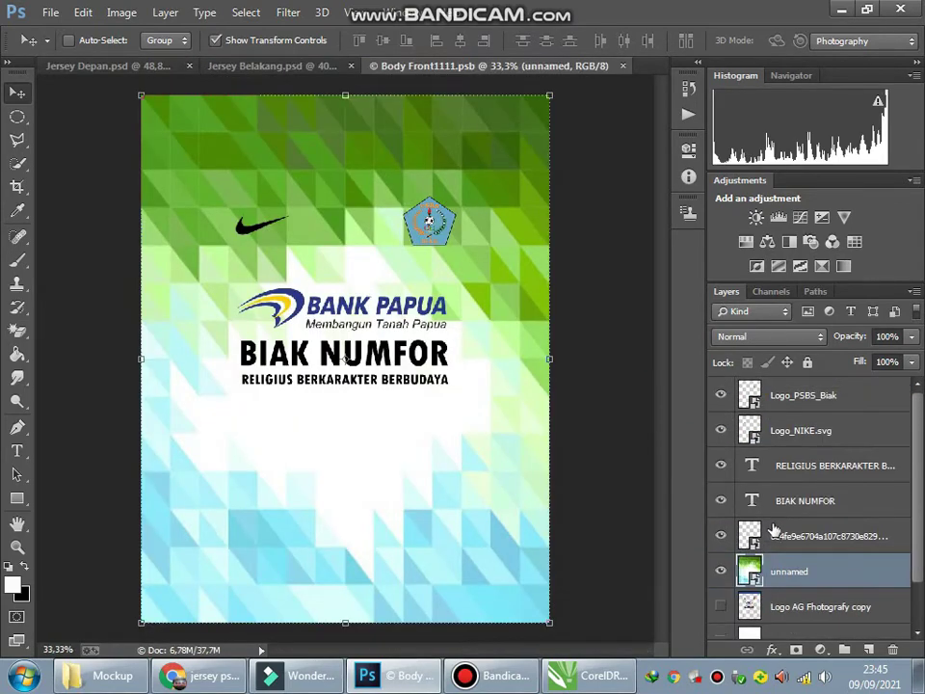
pyautogui.rightClick(783, 401)
pyautogui.click(433, 500)
# - Copy the merged artwork into Jersey Depan.psd as a full-canvas background below the Shadow layer and collapse the Smarts group
pyautogui.moveTo(482, 366); pyautogui.dragTo(156, 176)
pyautogui.moveTo(835, 463); pyautogui.dragTo(843, 612)
pyautogui.scroll(-2, 406, 282)
pyautogui.moveTo(257, 196); pyautogui.dragTo(490, 347)
pyautogui.scroll(2, 390, 308)
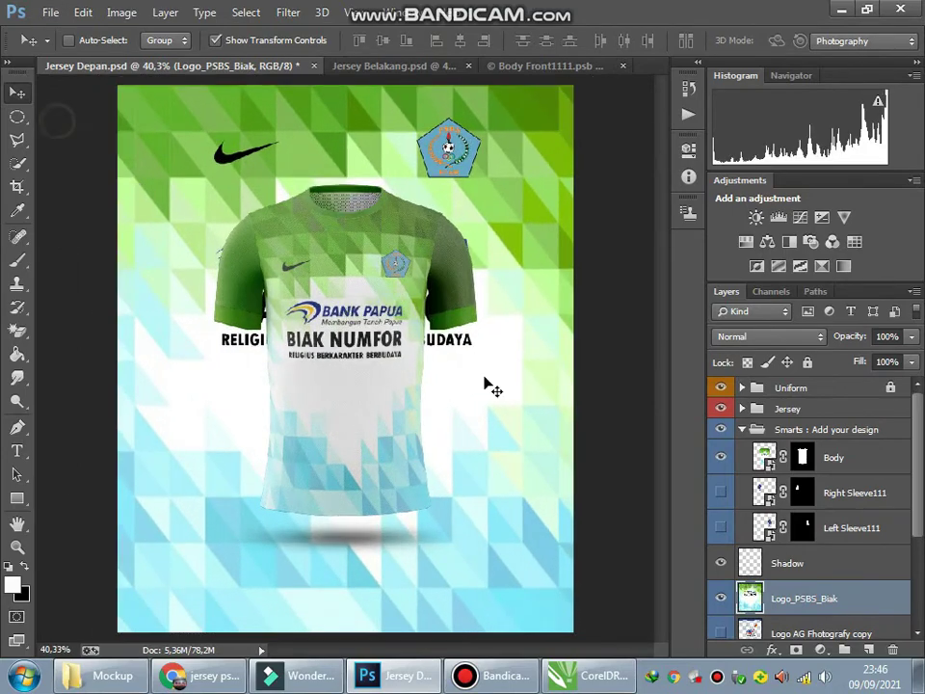
pyautogui.click(742, 429)
# - Inspect the front mockup closely from collar to hem, and close Body Front1111.psb
pyautogui.scroll(5, 359, 208)
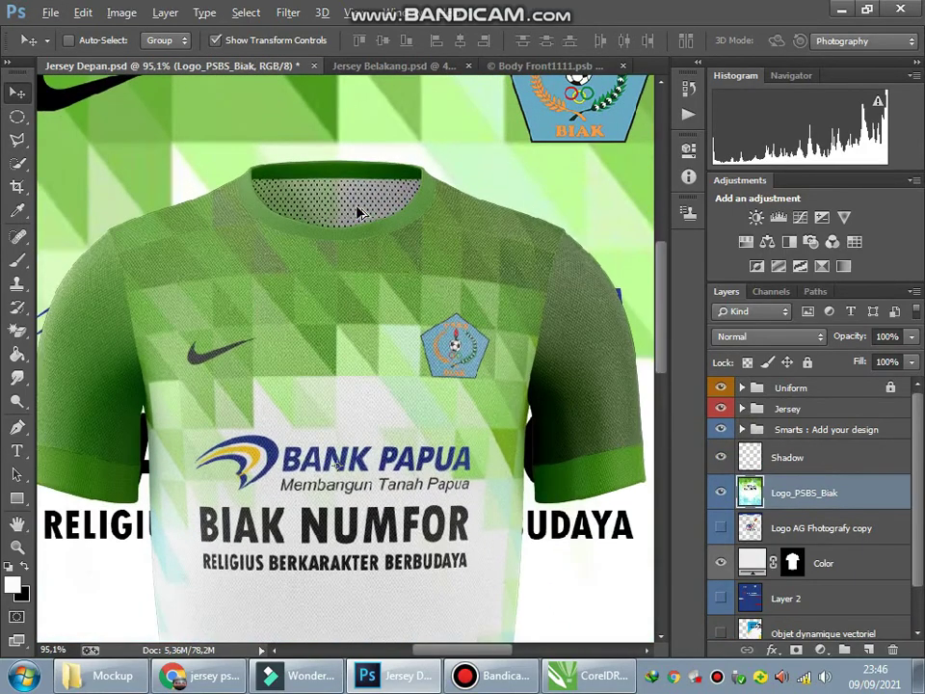
pyautogui.moveTo(359, 241); pyautogui.dragTo(374, 207)
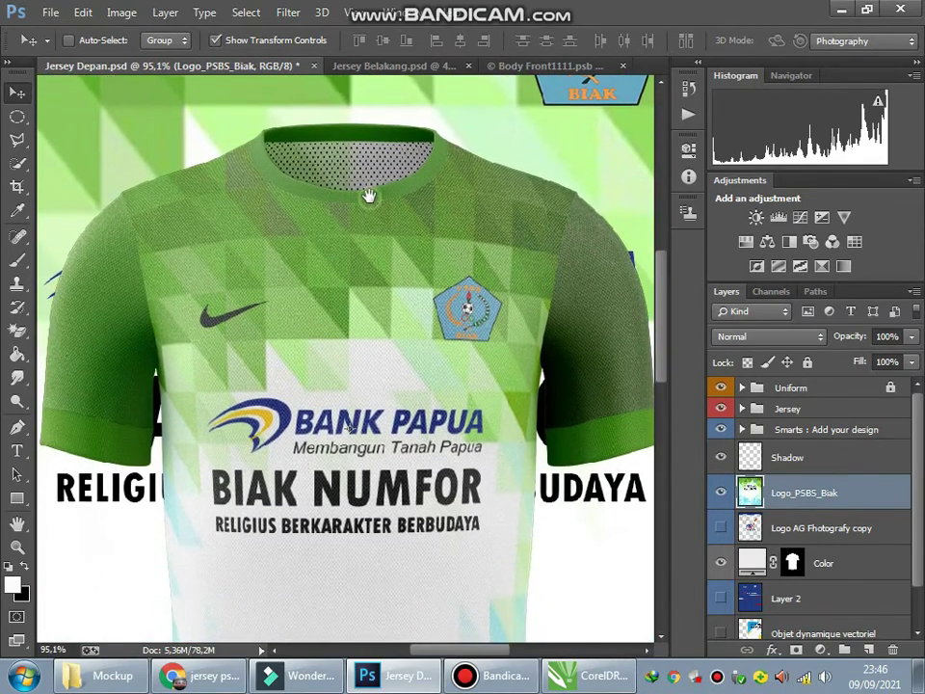
pyautogui.scroll(-5, 370, 199)
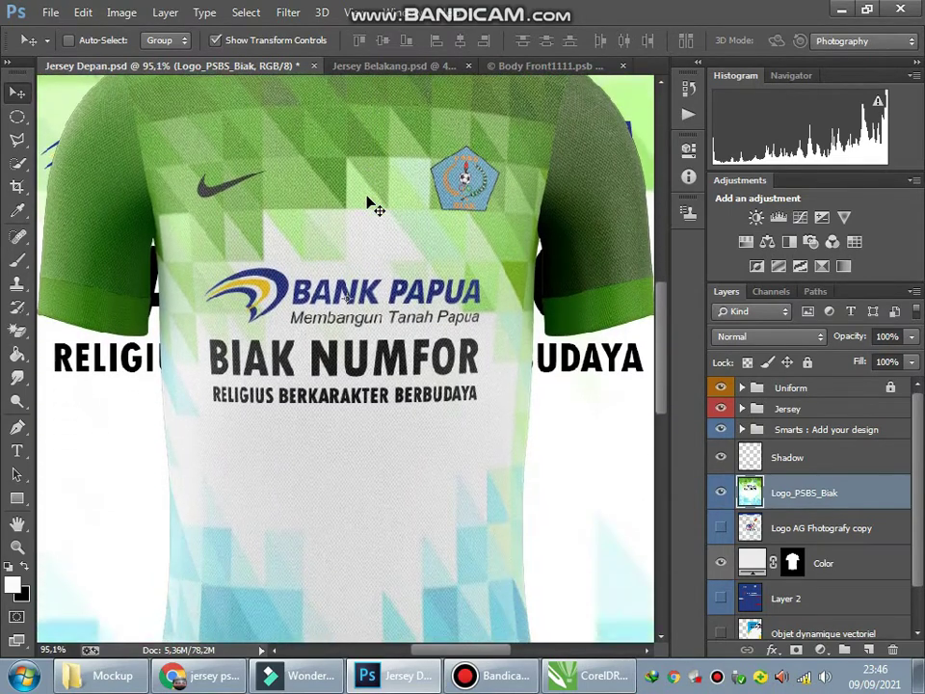
pyautogui.scroll(-6, 369, 206)
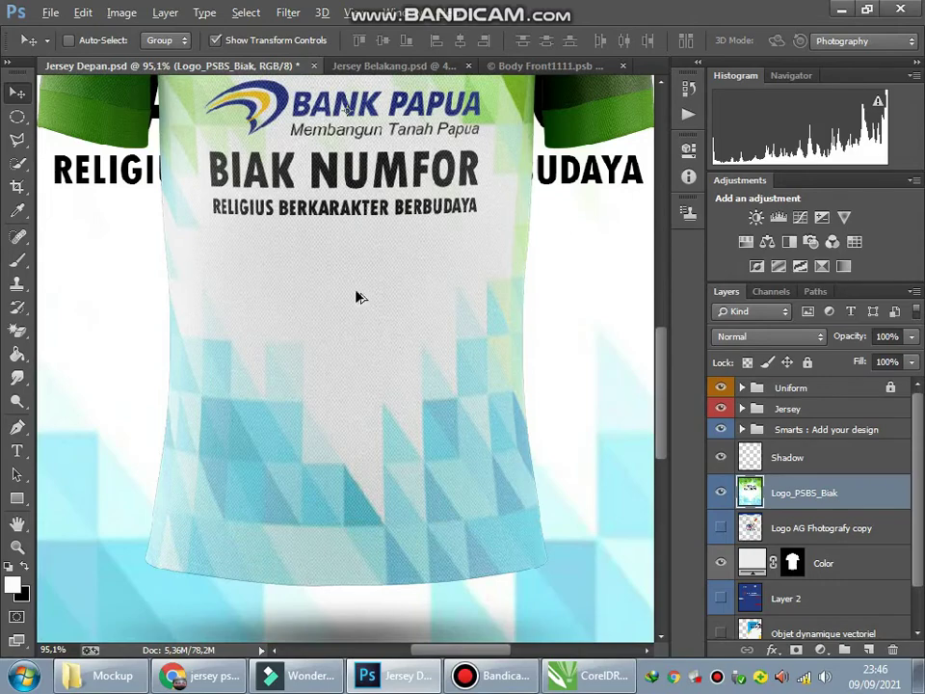
pyautogui.scroll(-8, 362, 528)
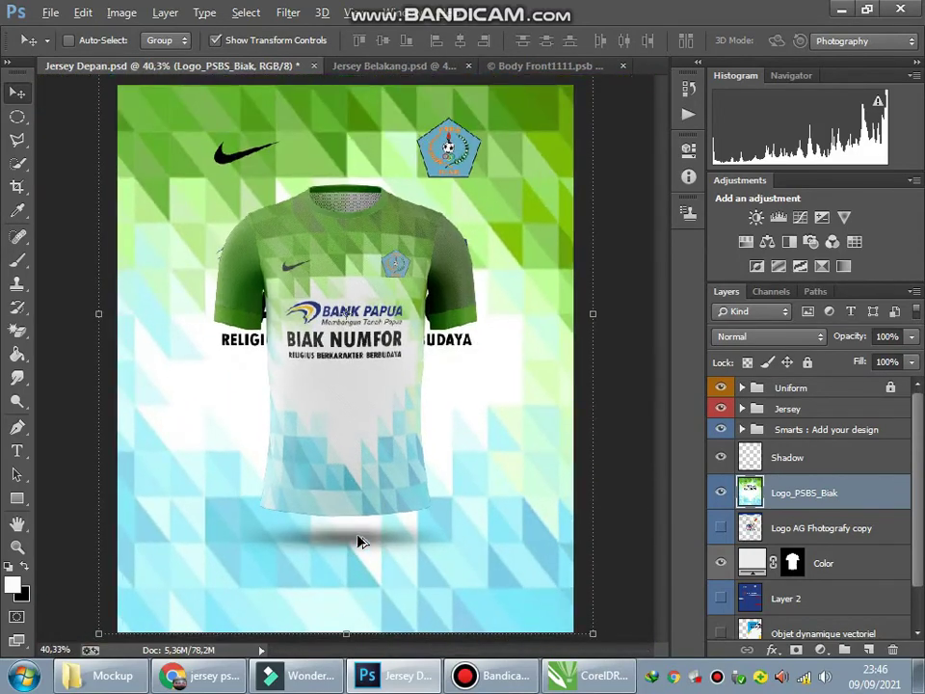
pyautogui.click(621, 66)
pyautogui.click(378, 242)
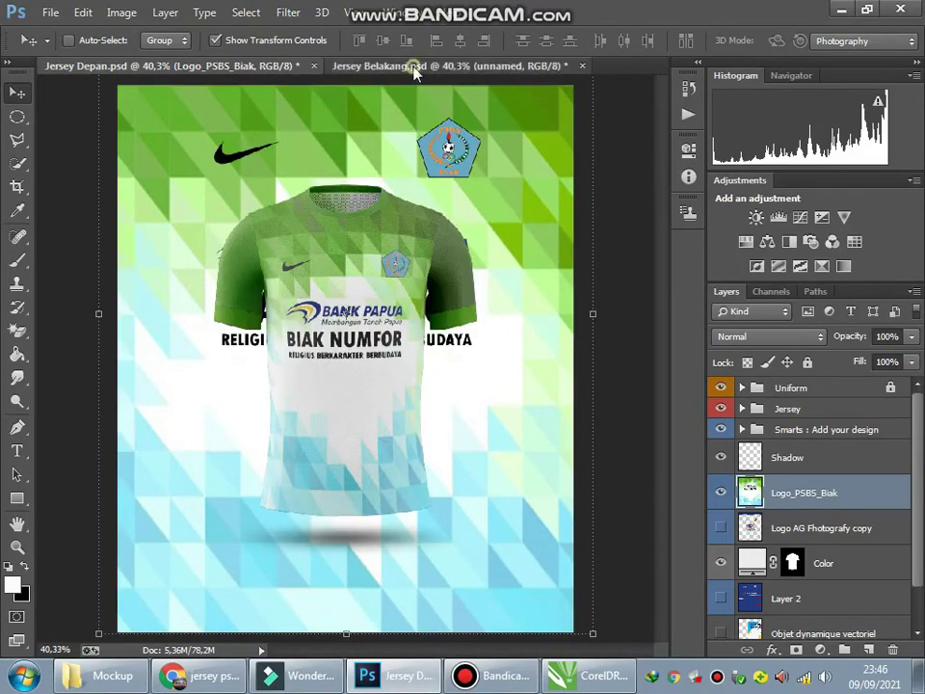
# - Examine the back mockup in Jersey Belakang.psd up close, from the collar down to the hem
pyautogui.click(415, 66)
pyautogui.scroll(2, 386, 241)
pyautogui.scroll(2, 386, 241)
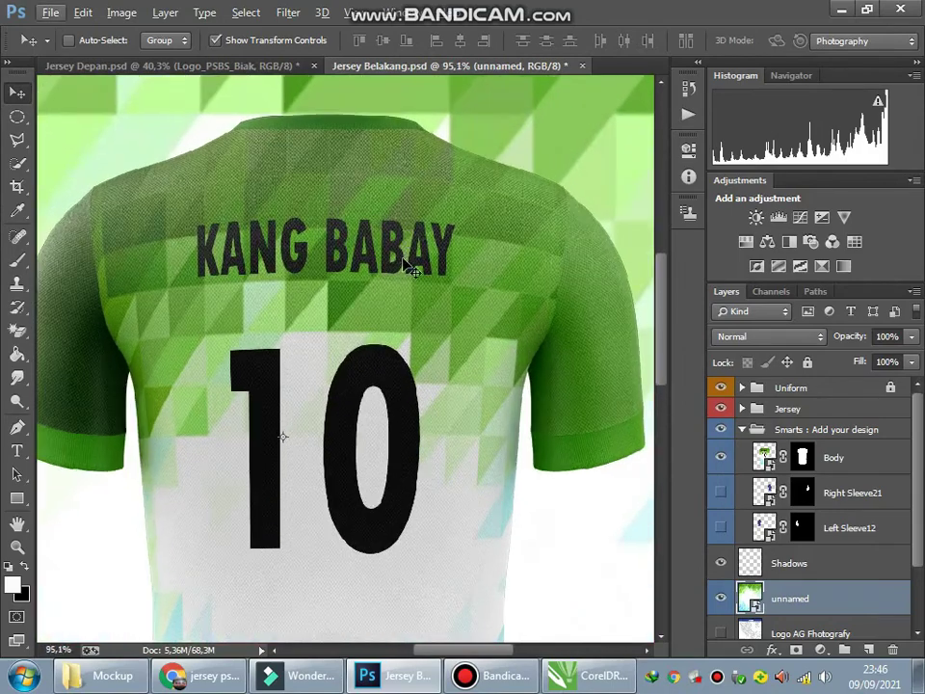
pyautogui.scroll(-3, 409, 263)
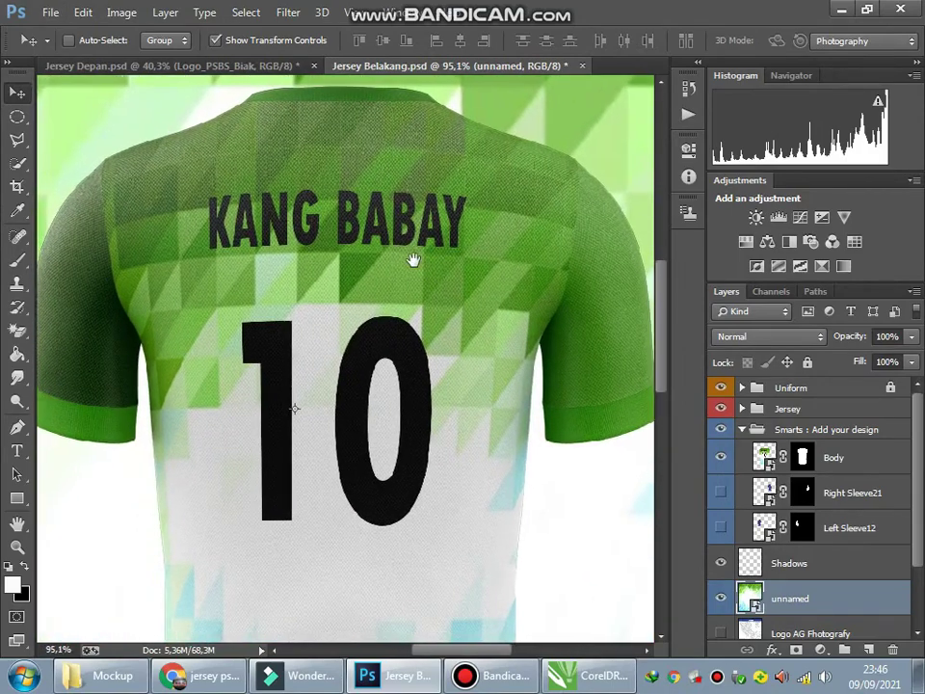
pyautogui.scroll(-3, 425, 270)
pyautogui.scroll(-2, 423, 269)
pyautogui.scroll(-2, 306, 575)
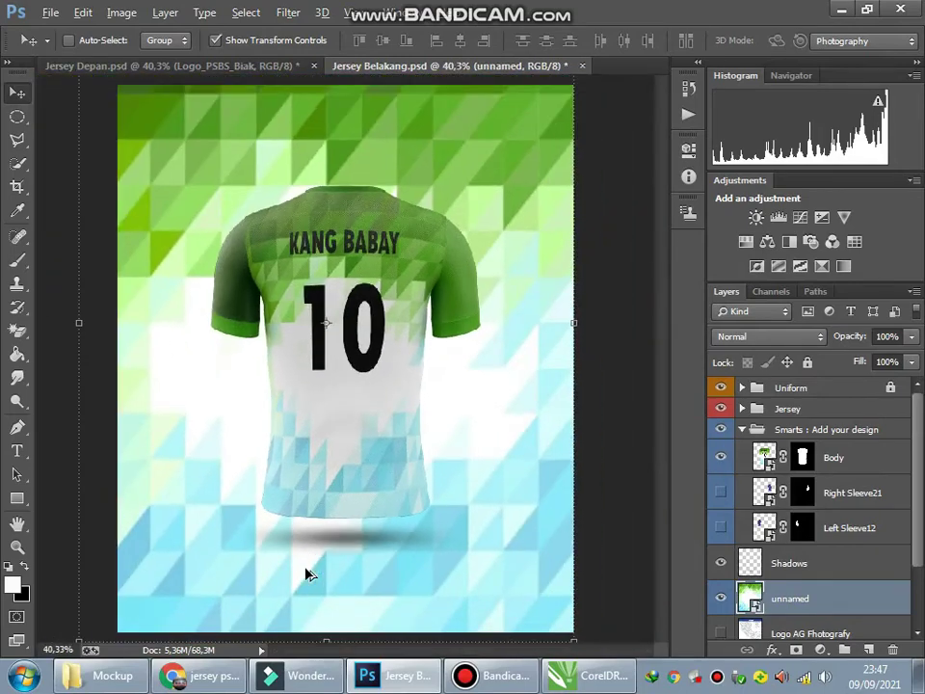